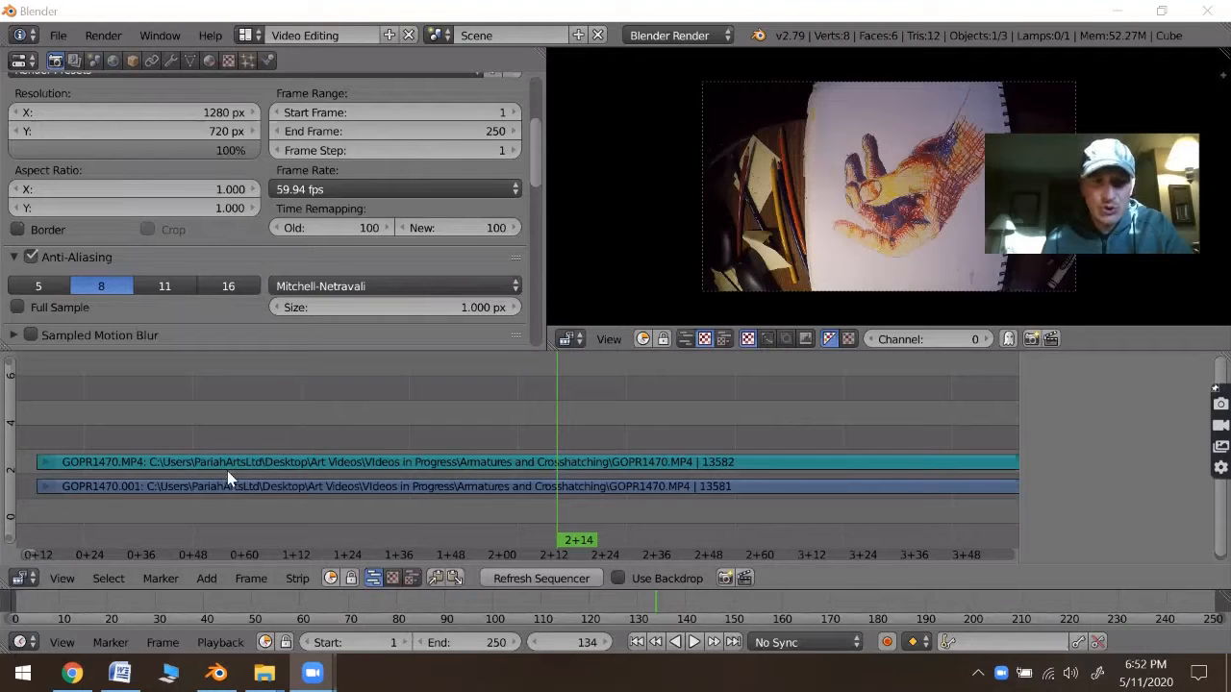
# - Delete the original GOPR1470.MP4 sound strip from the sequencer, keeping the movie strip
pyautogui.rightClick(294, 491)
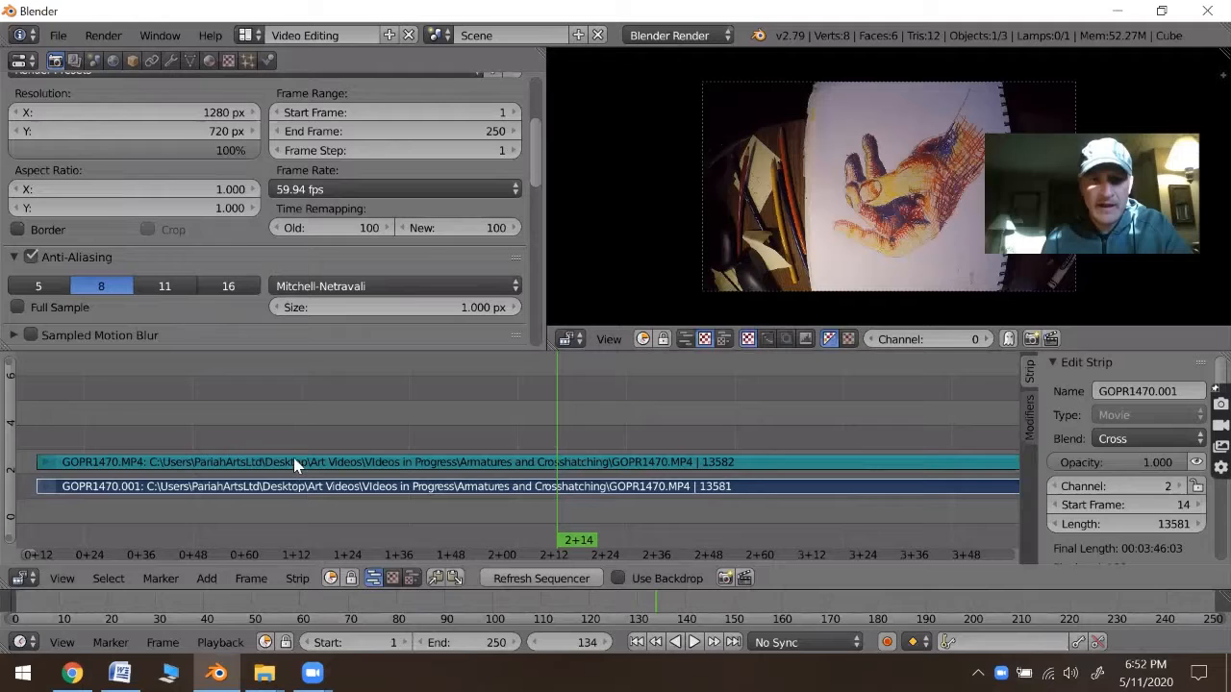
pyautogui.rightClick(295, 464)
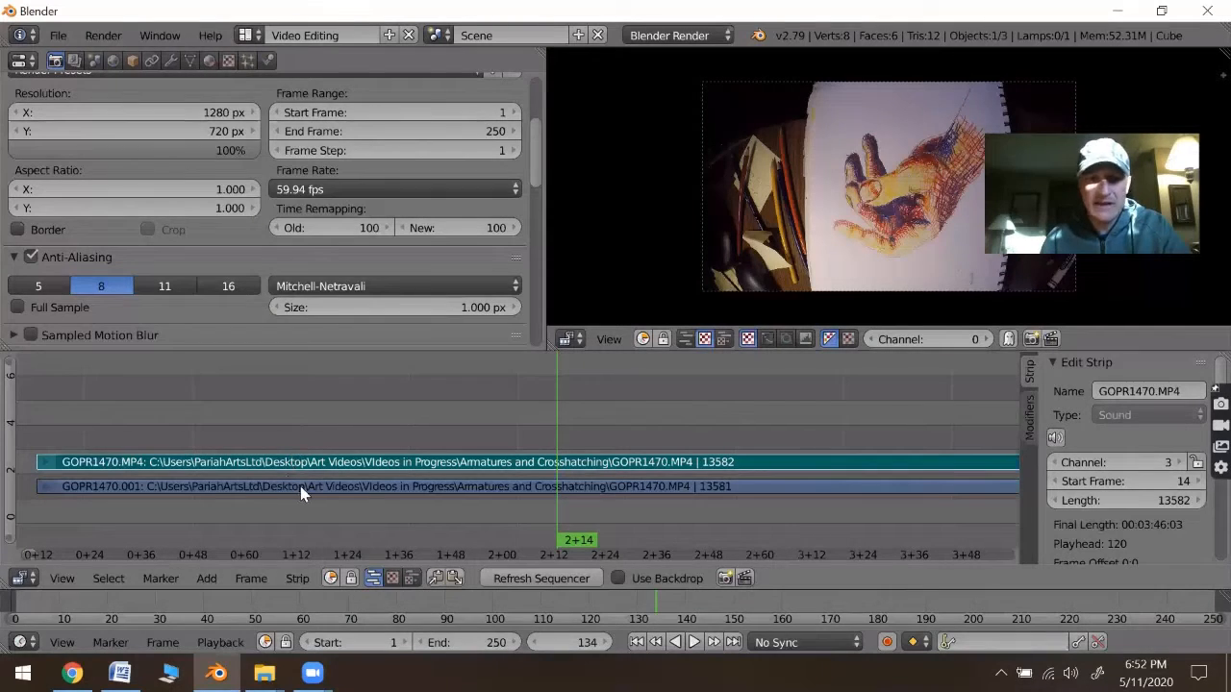
pyautogui.click(307, 487)
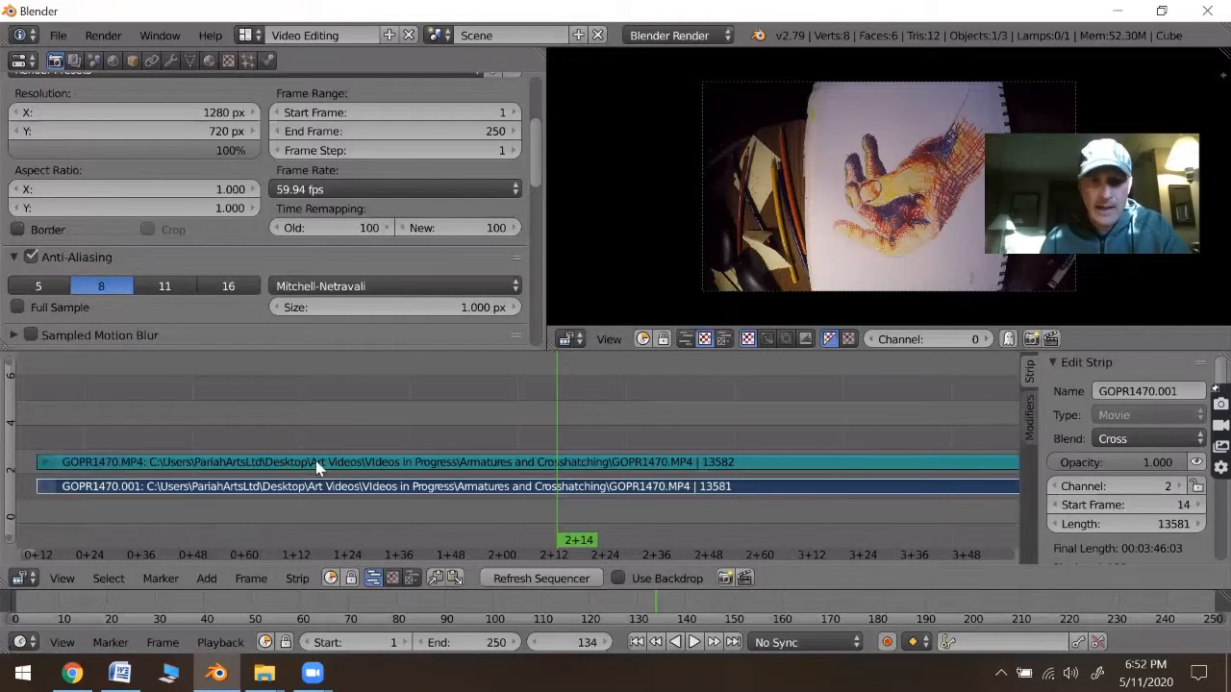
pyautogui.click(315, 462)
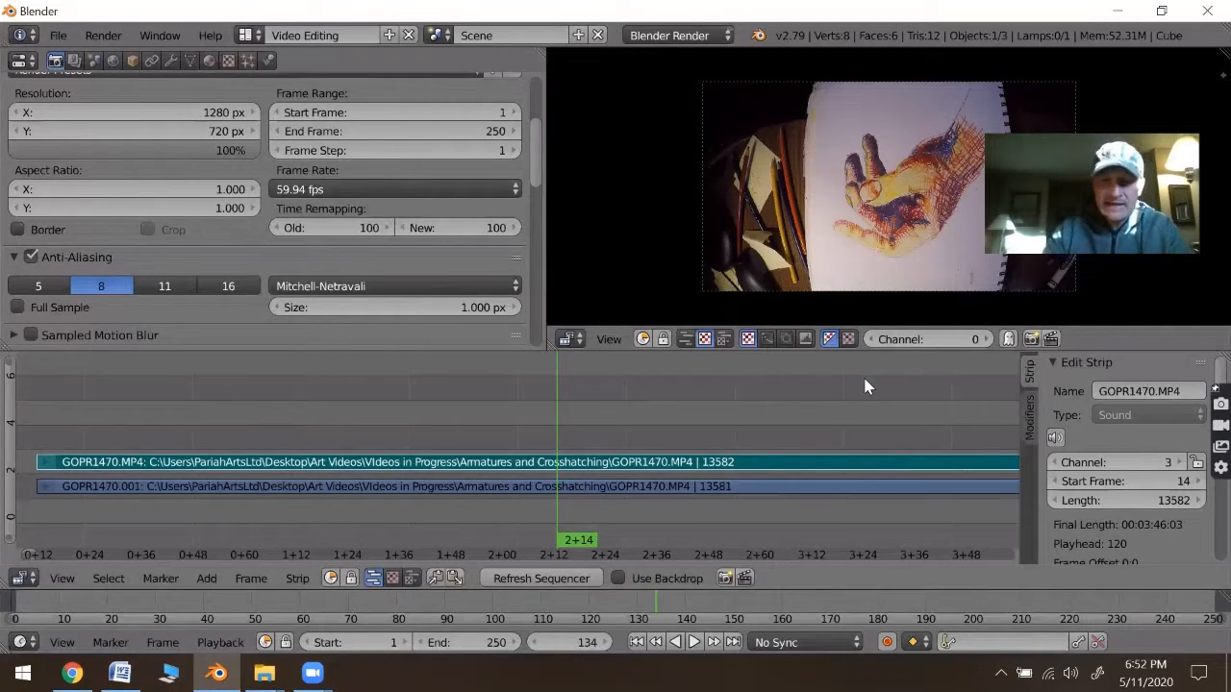
pyautogui.press('x')
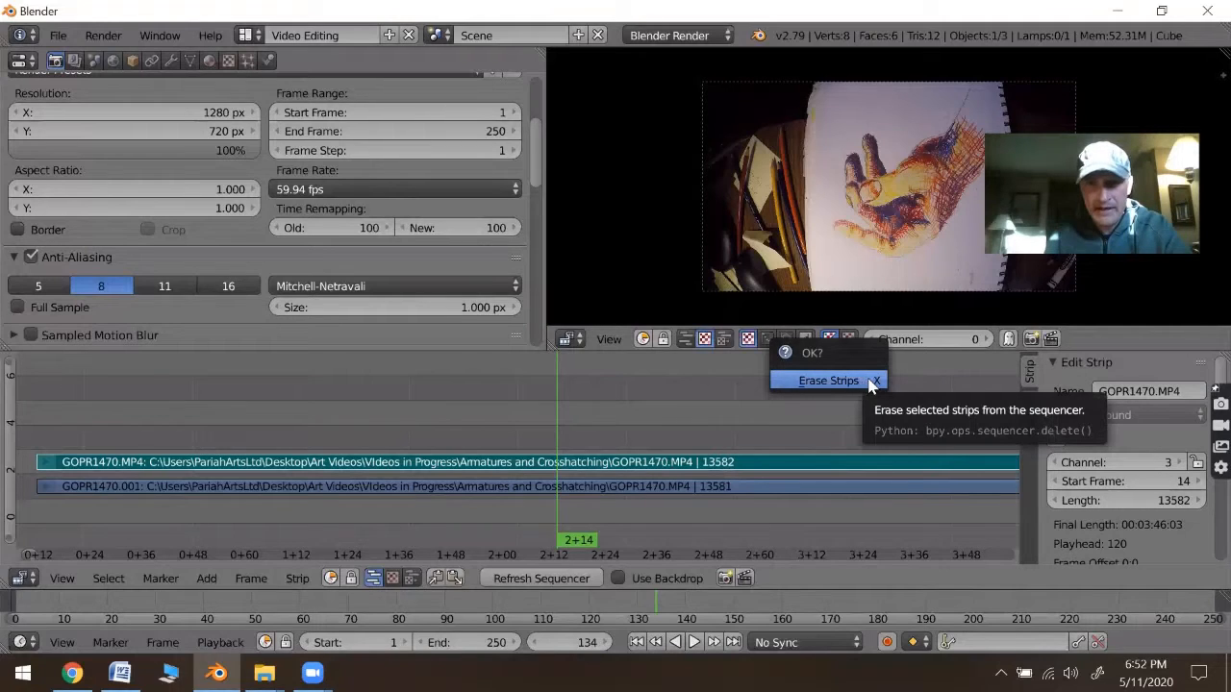
pyautogui.click(871, 383)
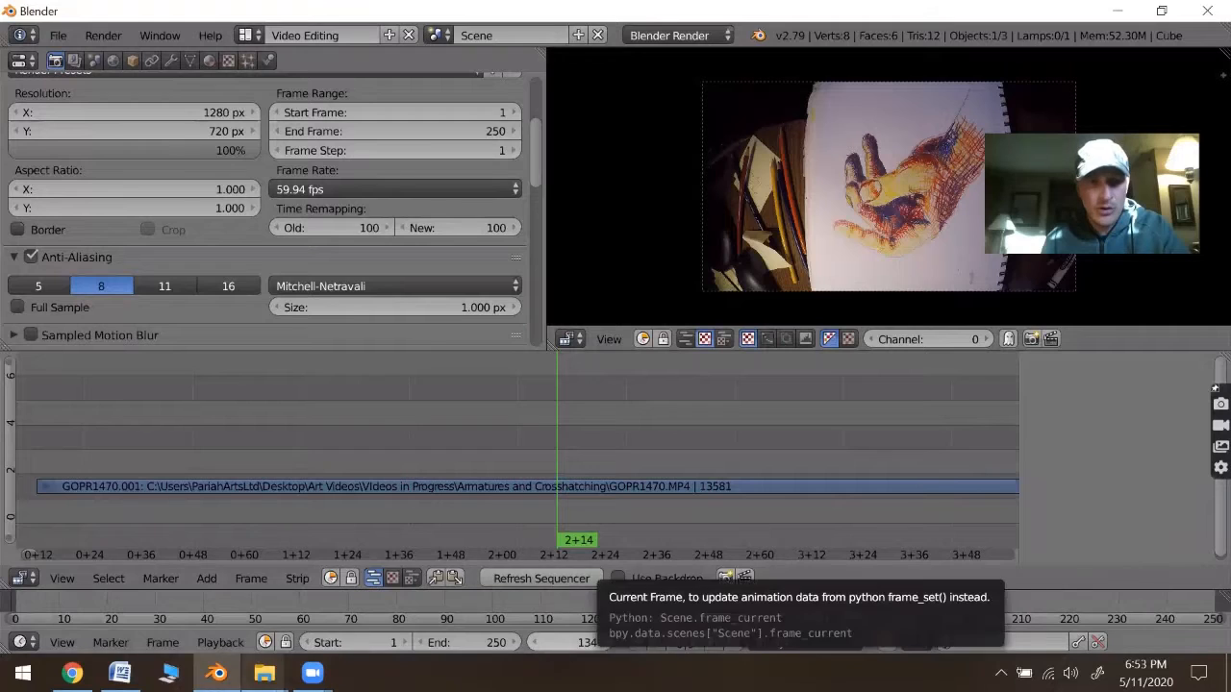
# - Add the Halsey - Empty Gold (Audio) song from the Coronavirus Music Mix folder to the sequencer as a sound strip
pyautogui.moveTo(264, 673)
pyautogui.click(375, 596)
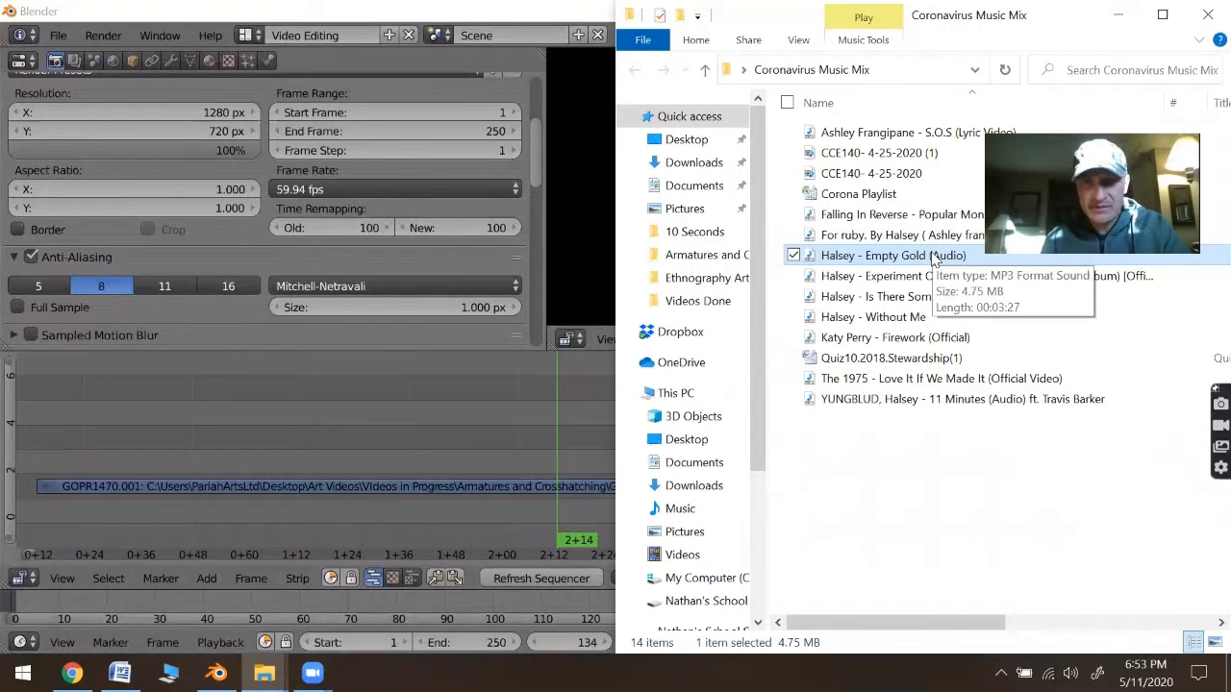
pyautogui.moveTo(933, 258); pyautogui.dragTo(444, 453)
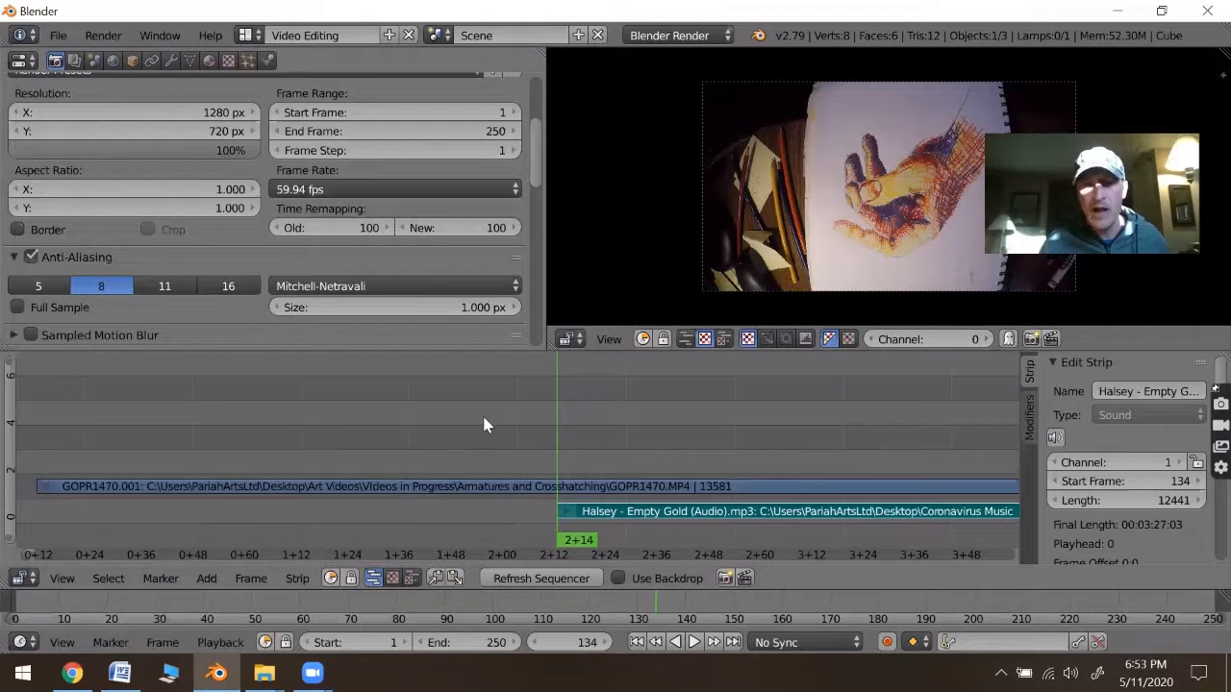
# - Move the music strip to channel 3 so it starts at frame 14, aligned with the start of the movie strip
pyautogui.click(42, 368)
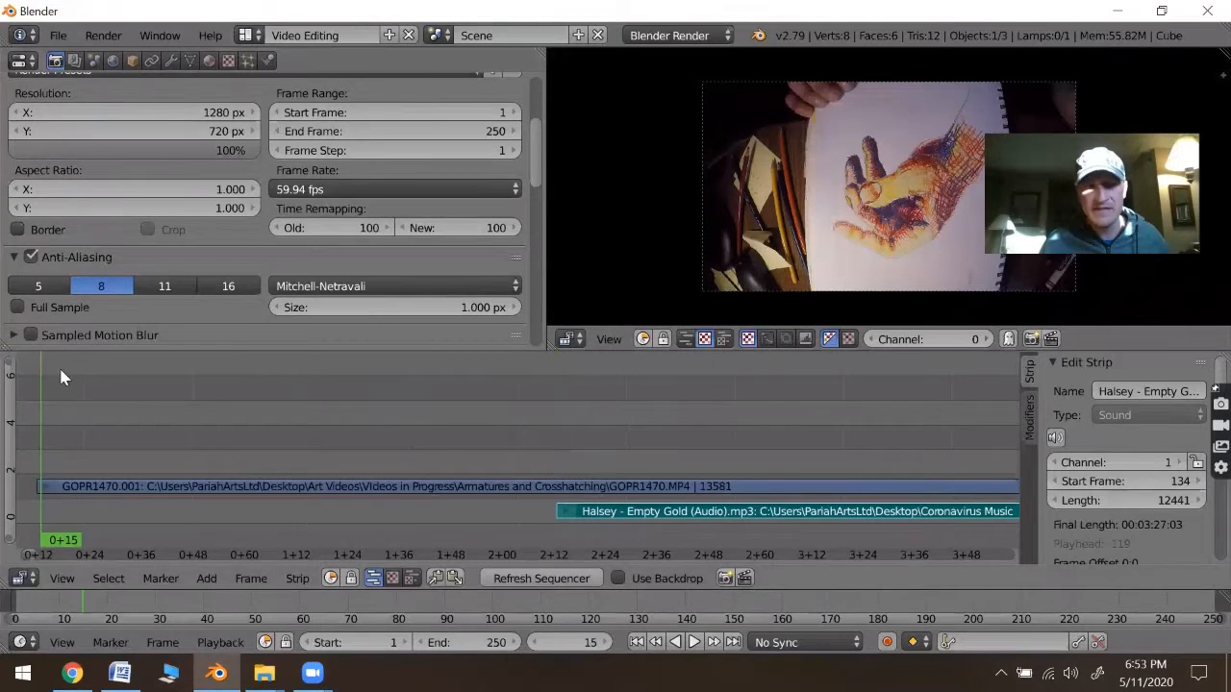
pyautogui.click(34, 450)
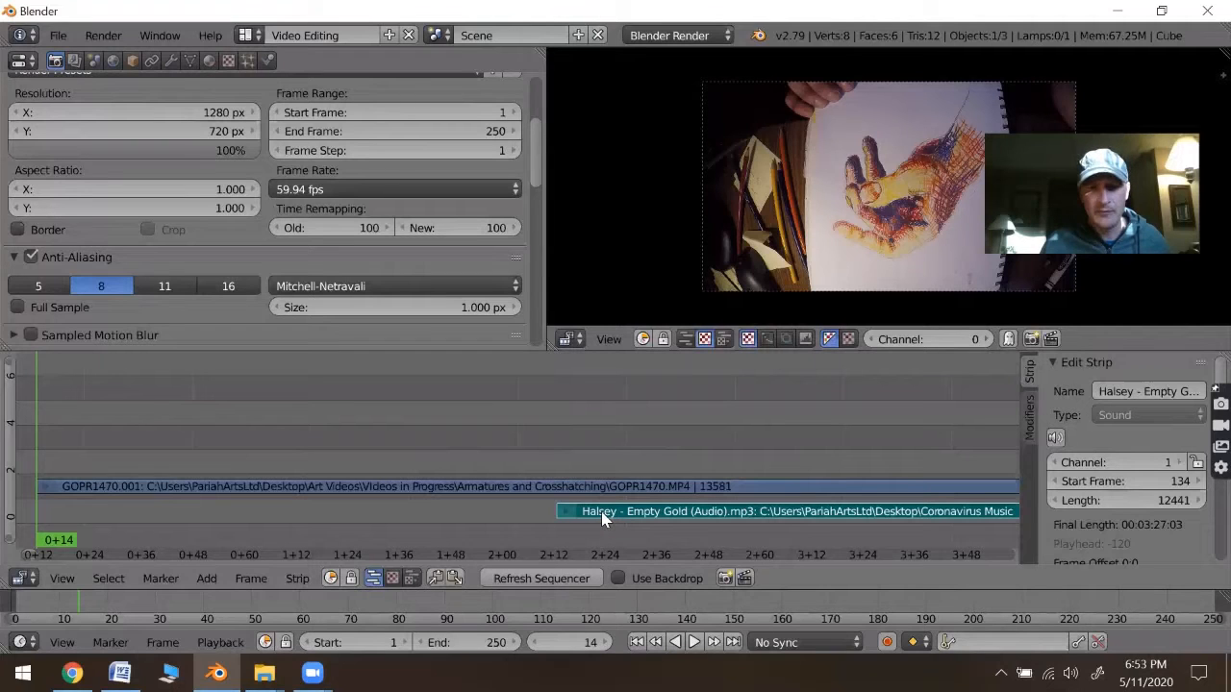
pyautogui.moveTo(546, 512); pyautogui.dragTo(85, 471, button='right')
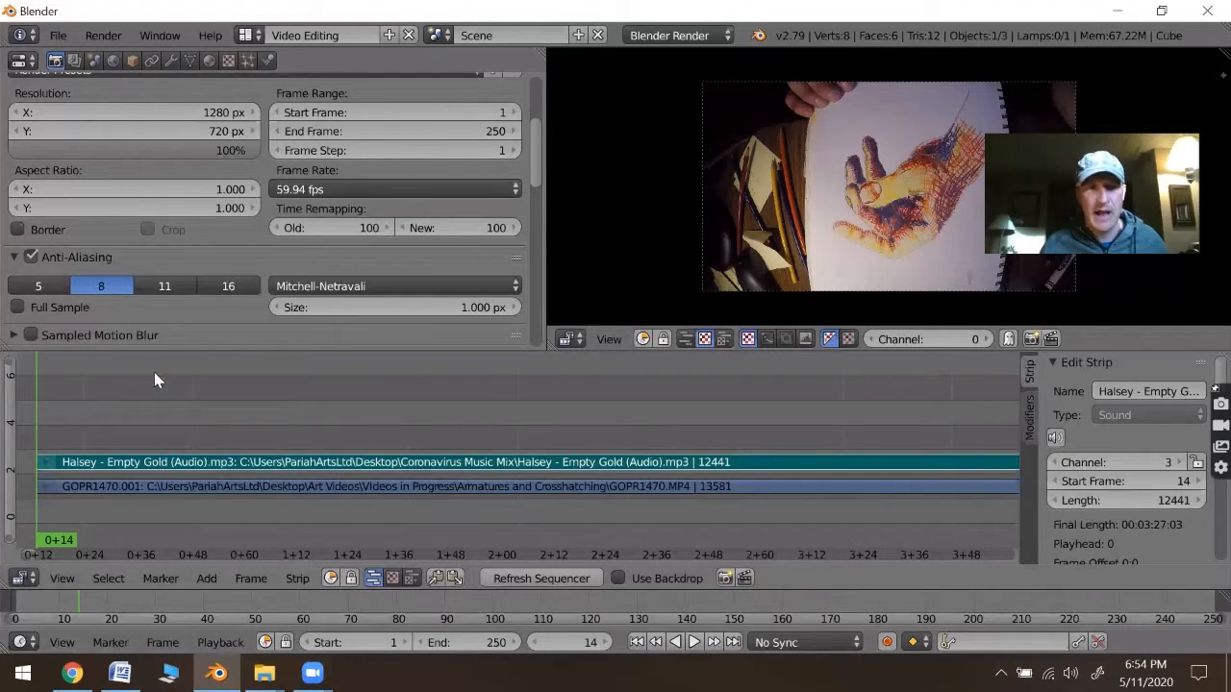
pyautogui.press('Left')
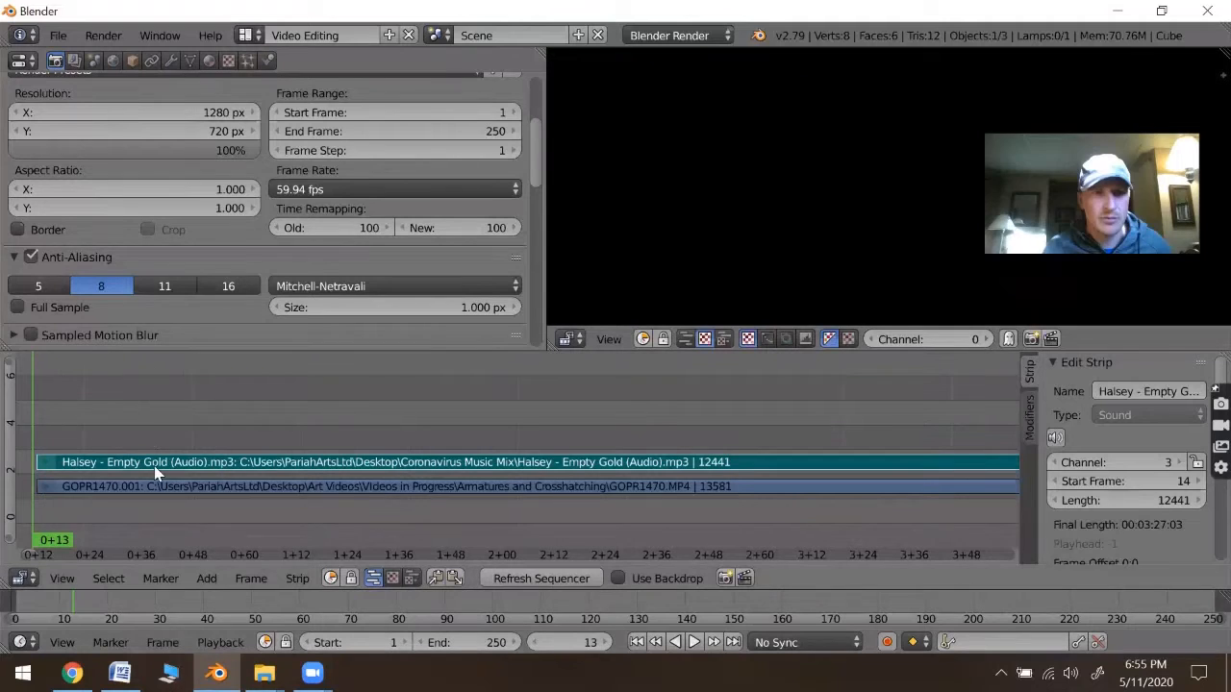
# - Cut the music strip at frame 78
pyautogui.click(193, 362)
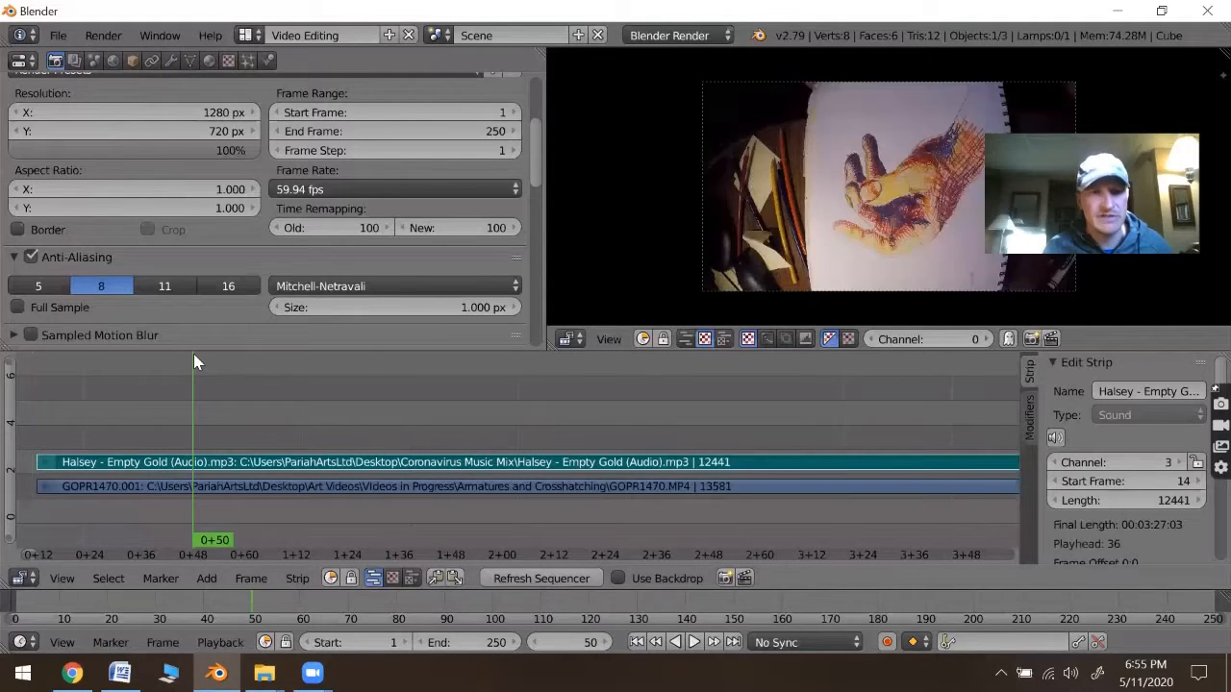
pyautogui.rightClick(231, 487)
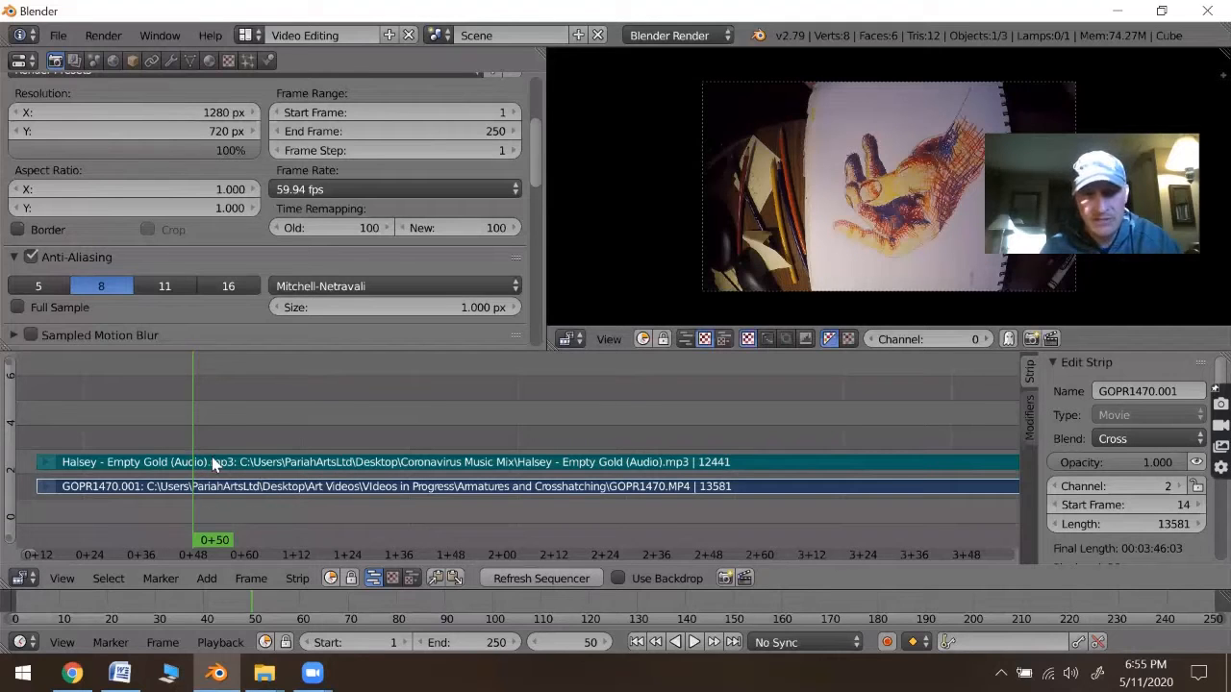
pyautogui.rightClick(230, 486)
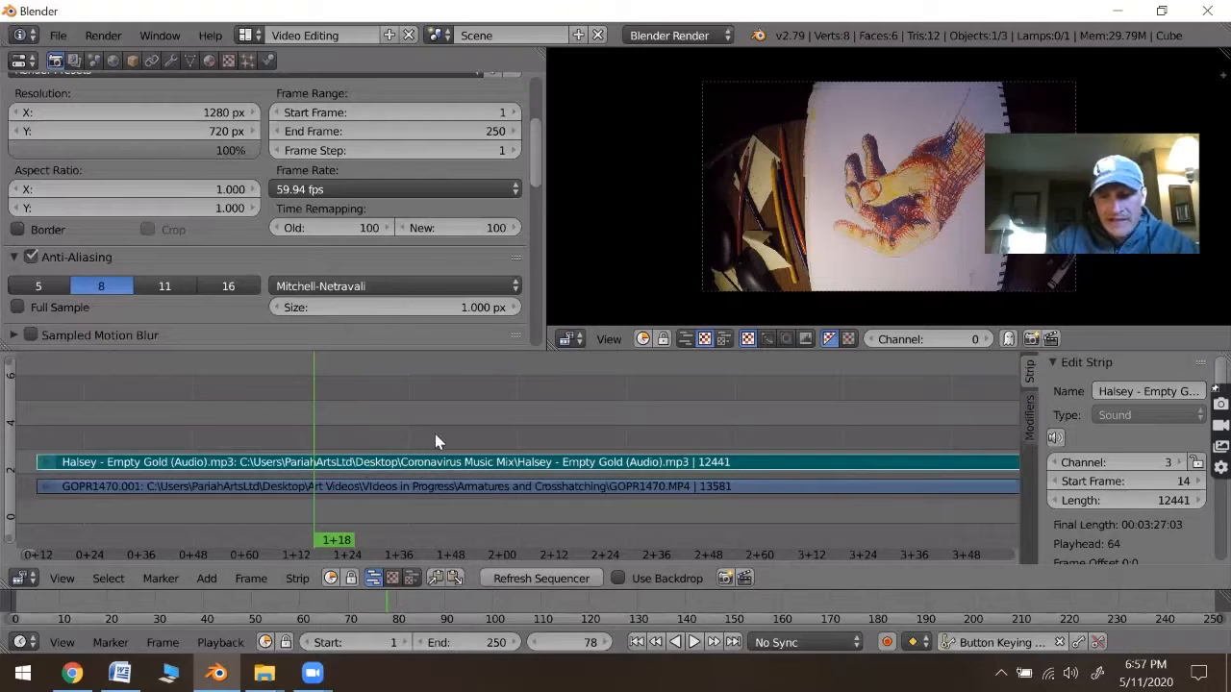
pyautogui.press('k')
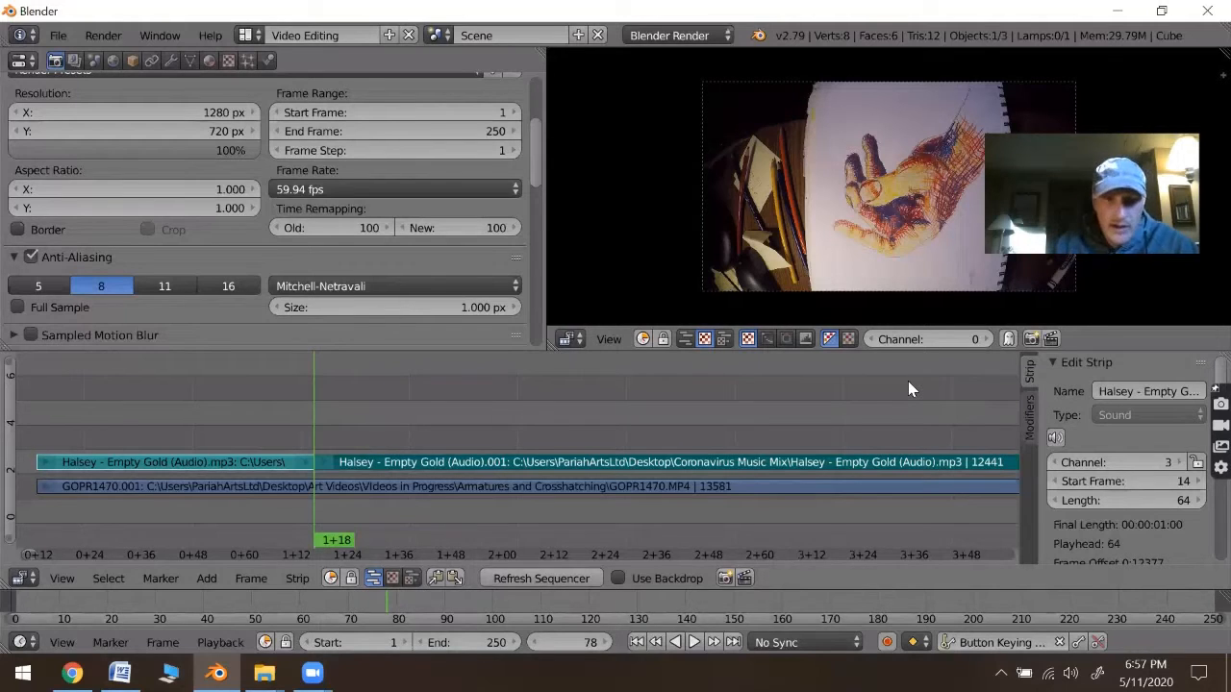
# - Delete the part of the music strip that follows the cut
pyautogui.click(390, 463)
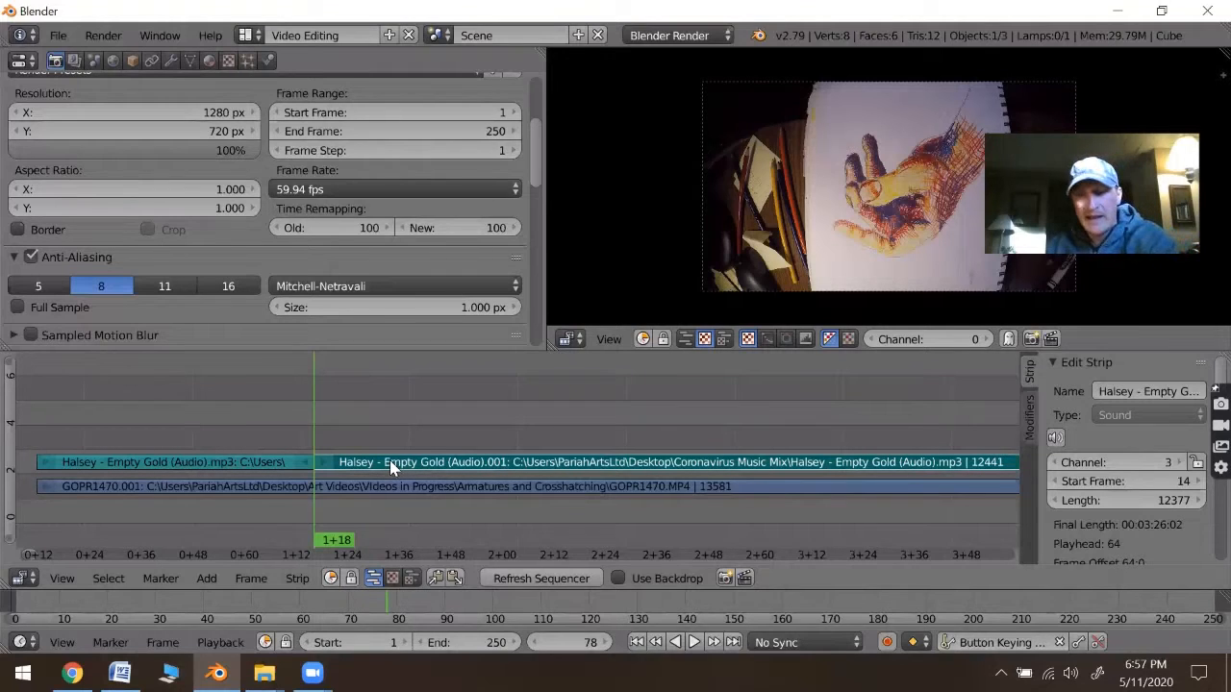
pyautogui.press('x')
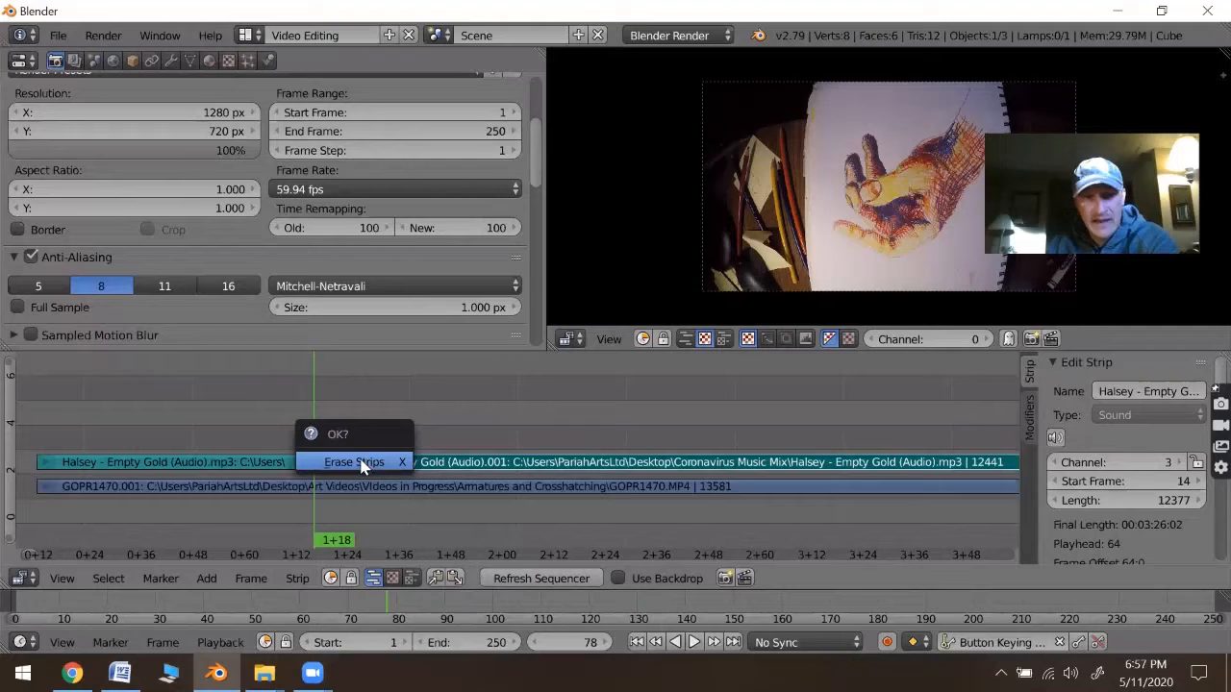
pyautogui.click(356, 462)
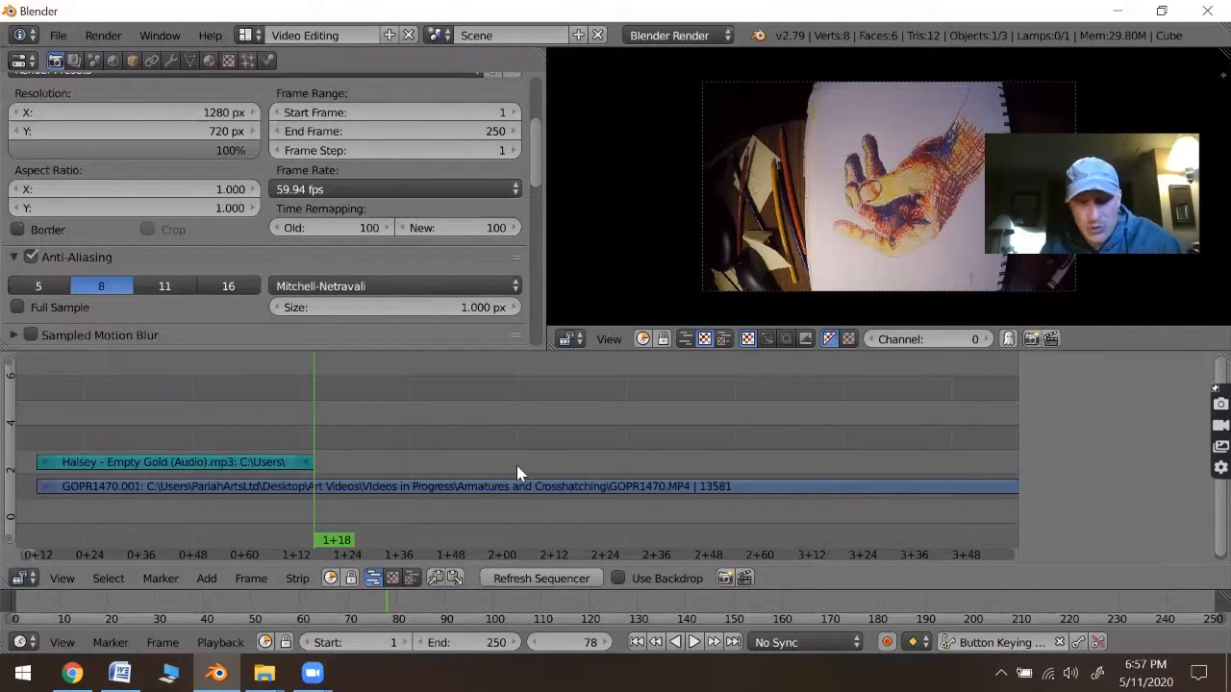
# - Undo the deletion and the cut of the music strip
pyautogui.hotkey('ctrl', 'z')
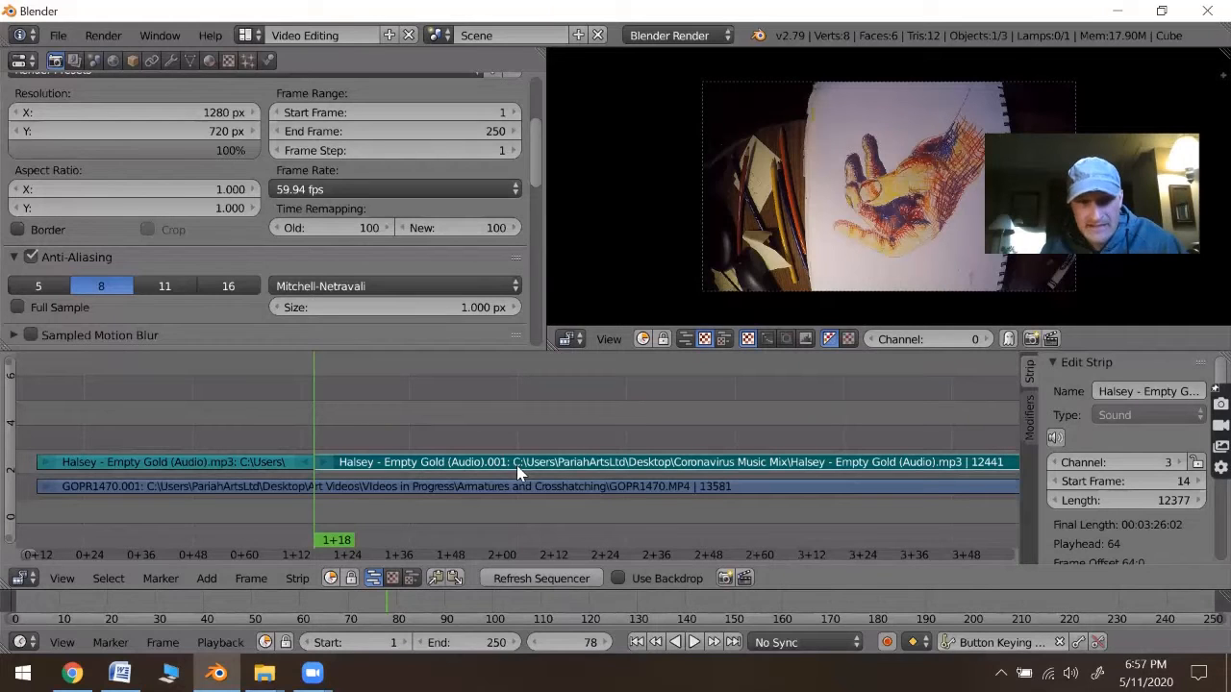
pyautogui.hotkey('ctrl', 'z')
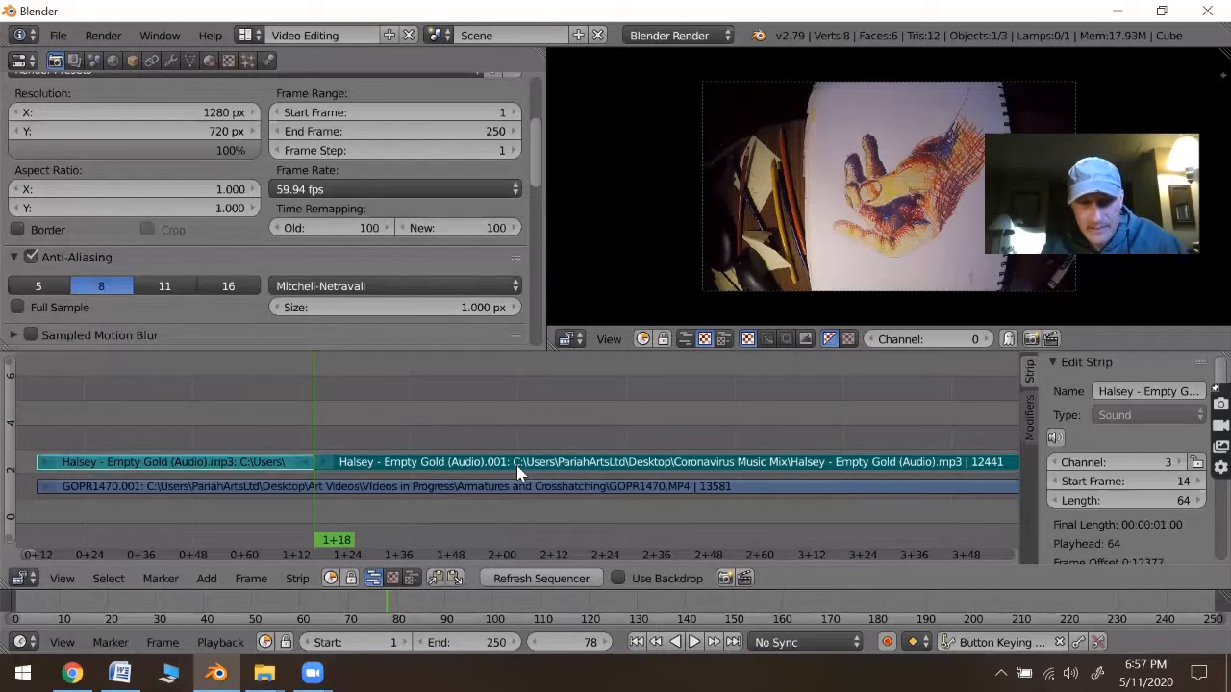
pyautogui.hotkey('ctrl', 'z')
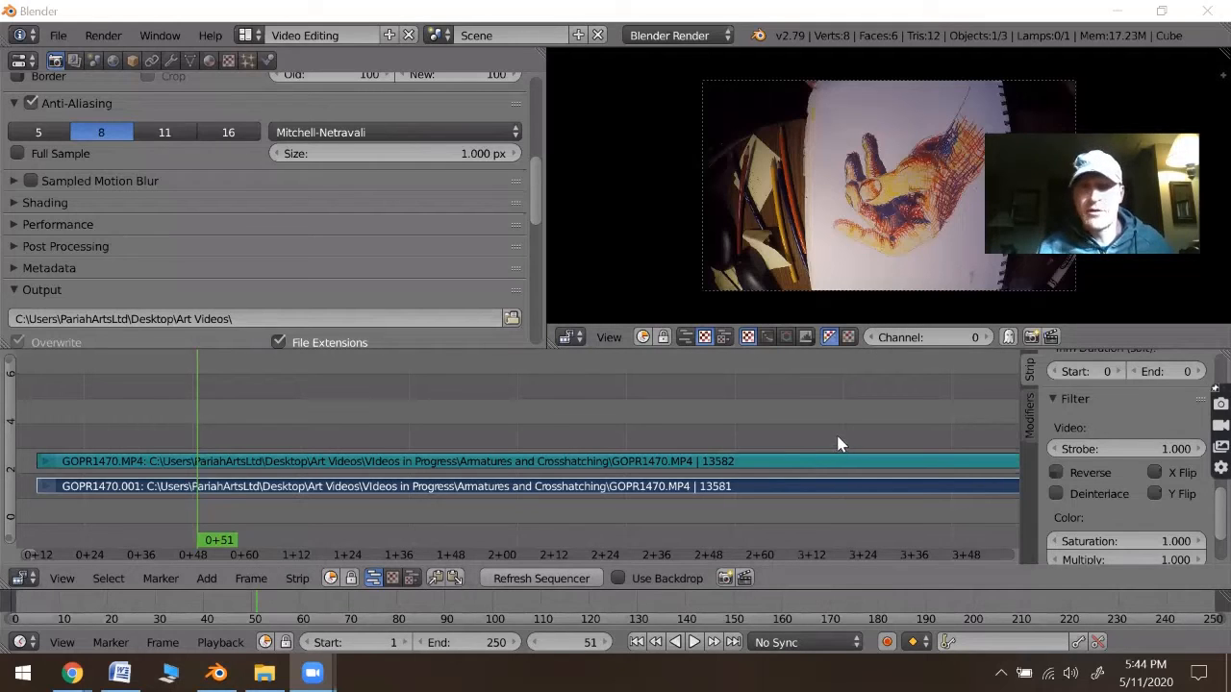
# - Add a Transform effect strip to the GOPR1470.001 movie strip
pyautogui.rightClick(361, 489)
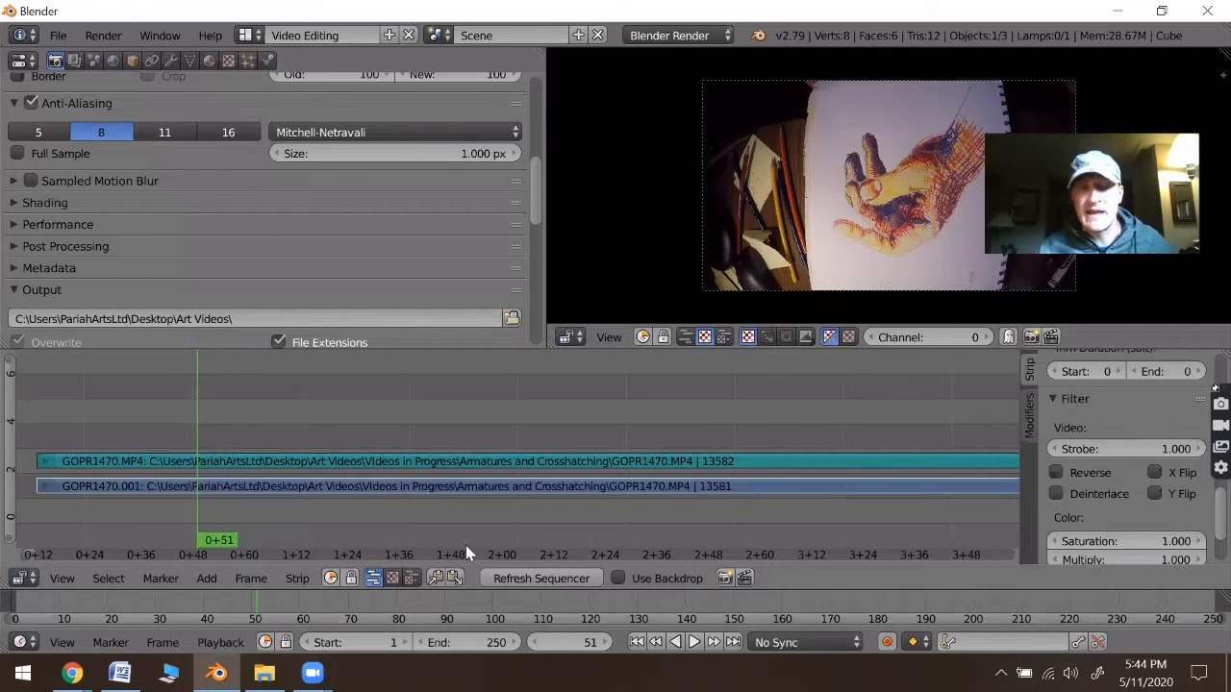
pyautogui.rightClick(370, 486)
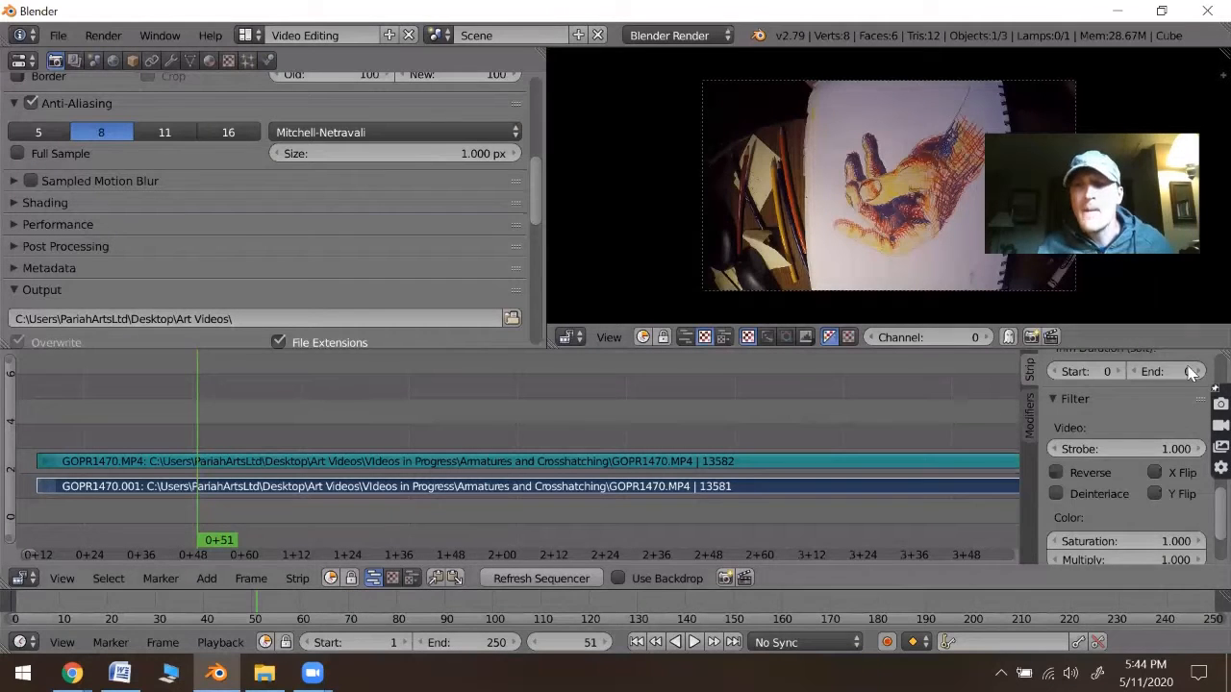
pyautogui.scroll(10, 1085, 510)
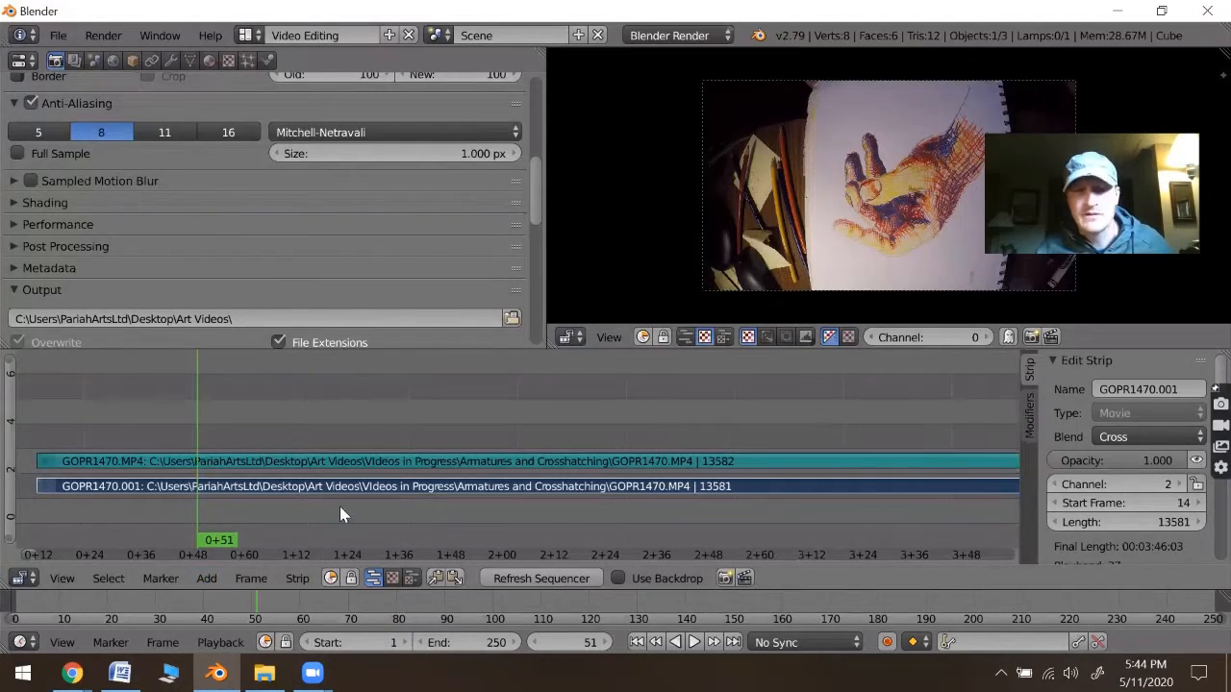
pyautogui.click(208, 577)
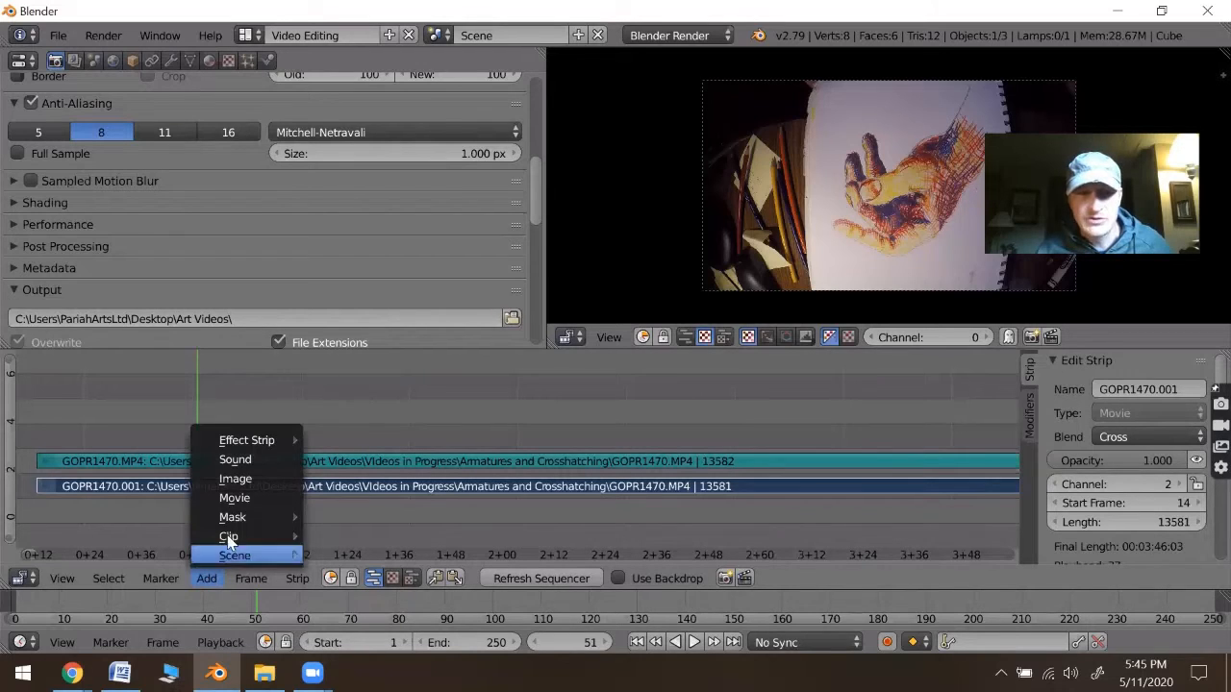
pyautogui.moveTo(242, 447)
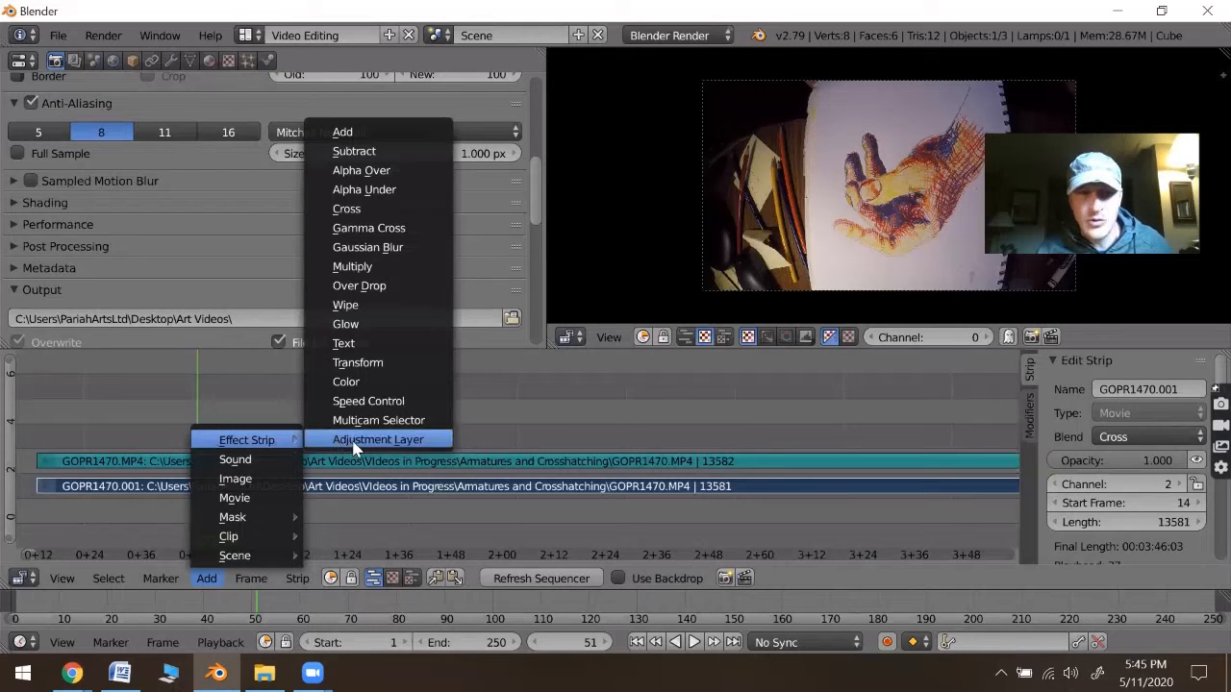
pyautogui.click(376, 372)
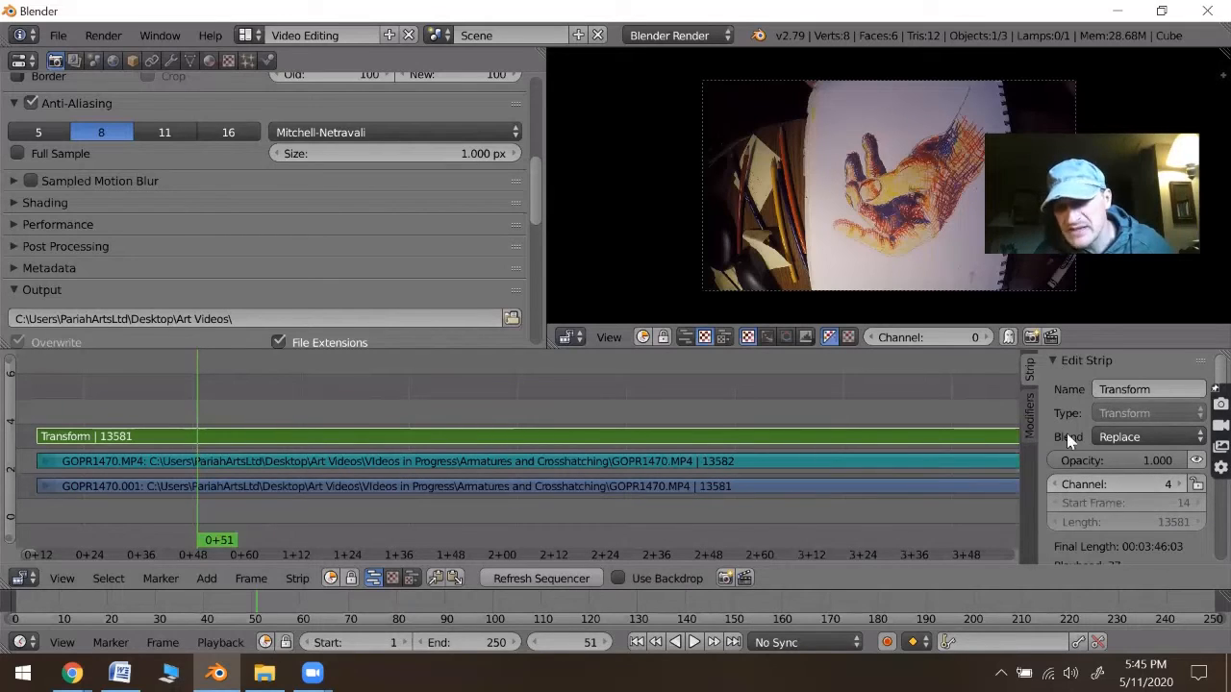
# - Set the Transform strip's rotation to 90 degrees
pyautogui.scroll(-2, 1069, 441)
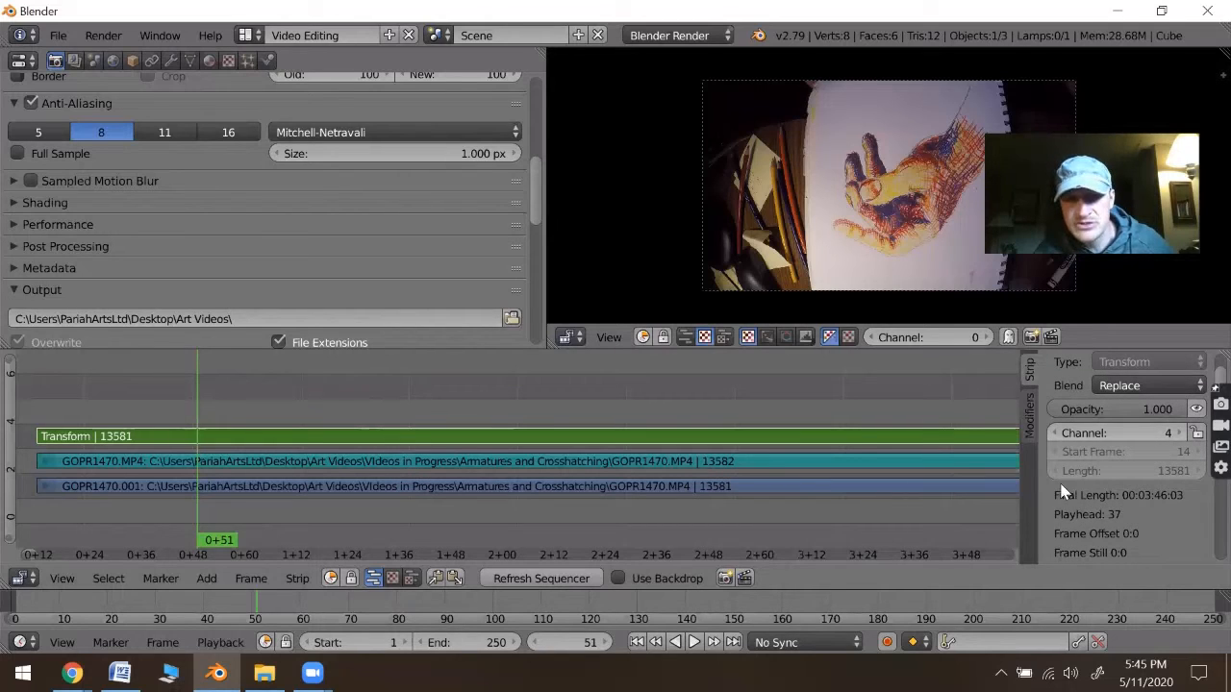
pyautogui.scroll(2, 1099, 514)
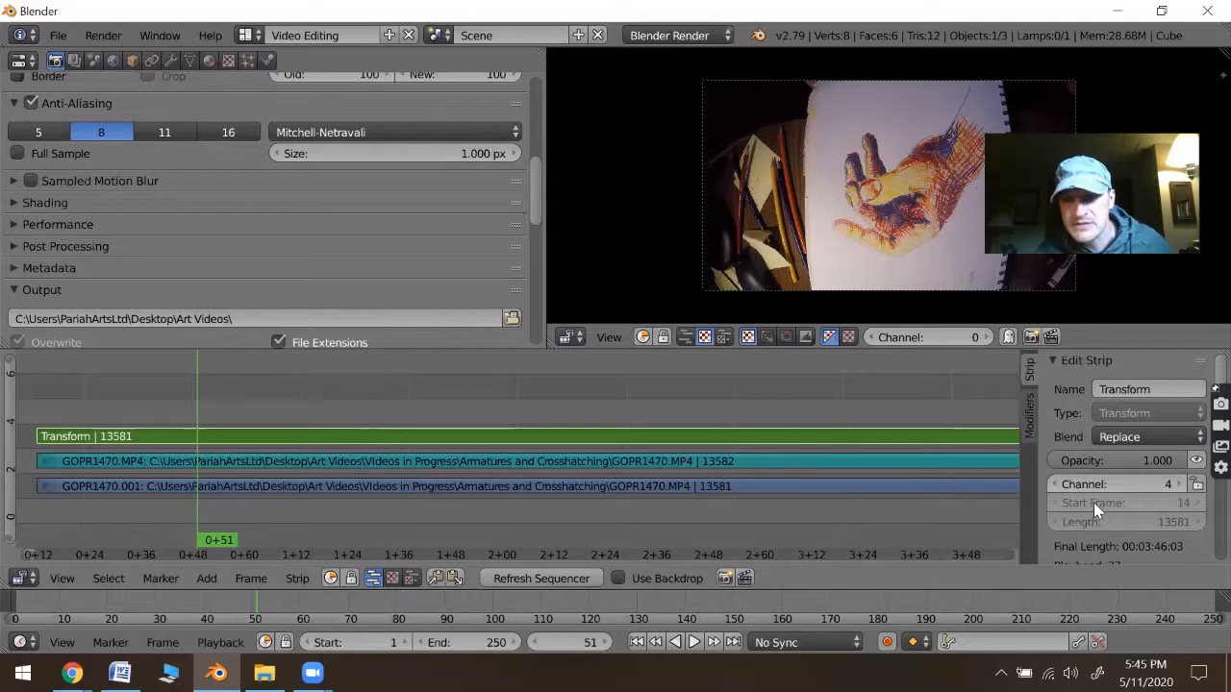
pyautogui.scroll(-9, 1093, 502)
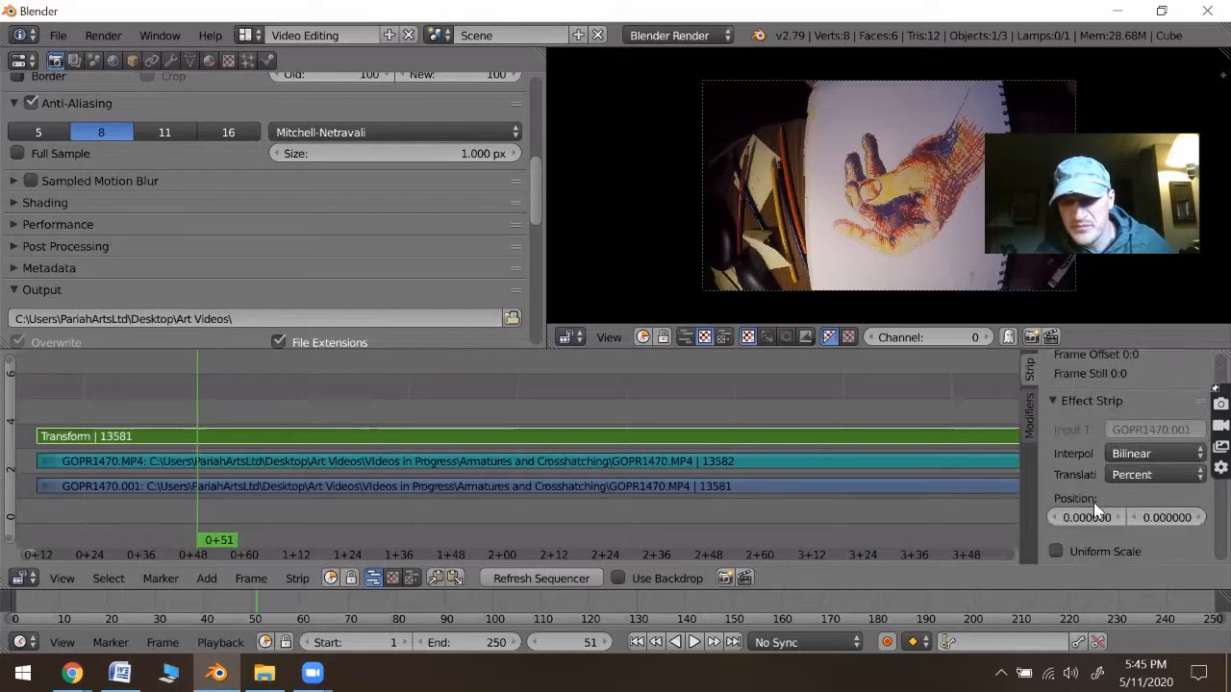
pyautogui.scroll(-8, 1093, 502)
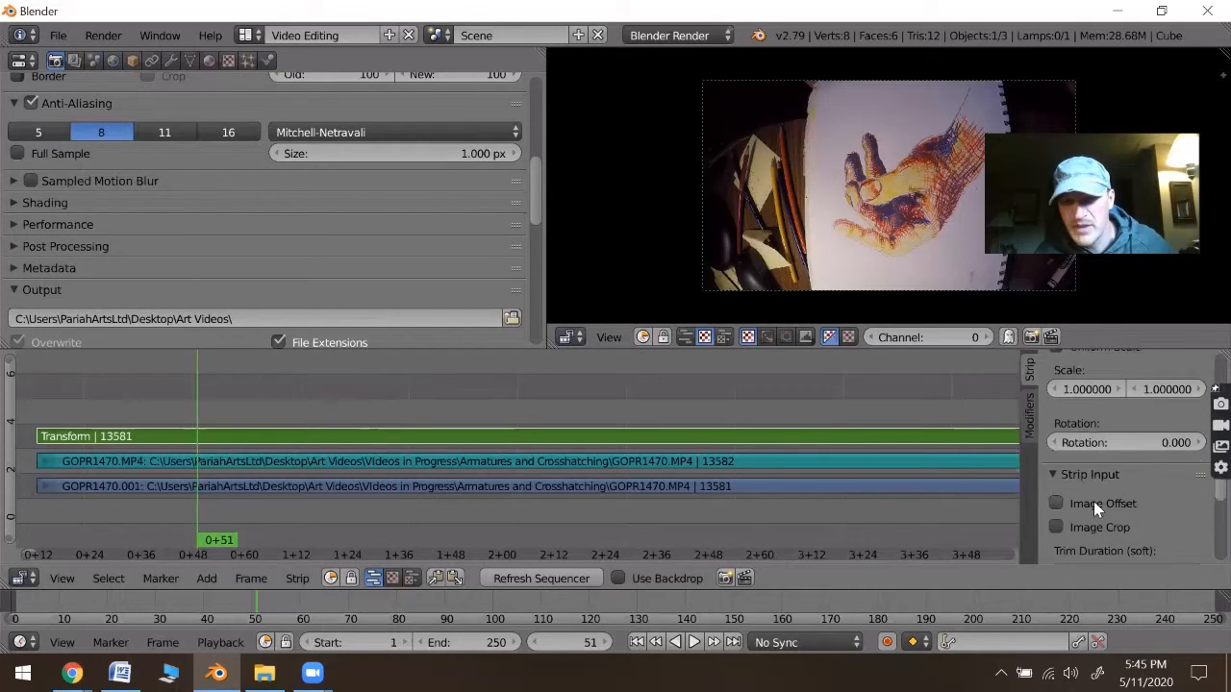
pyautogui.click(1089, 446)
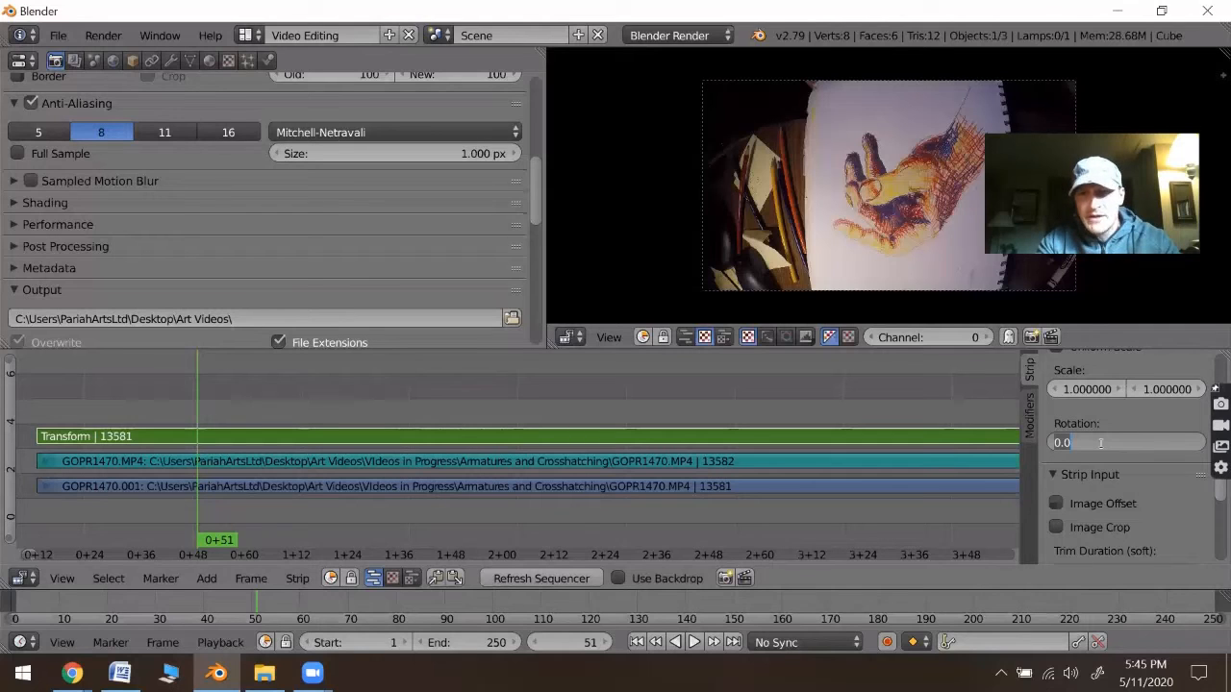
pyautogui.write('90')
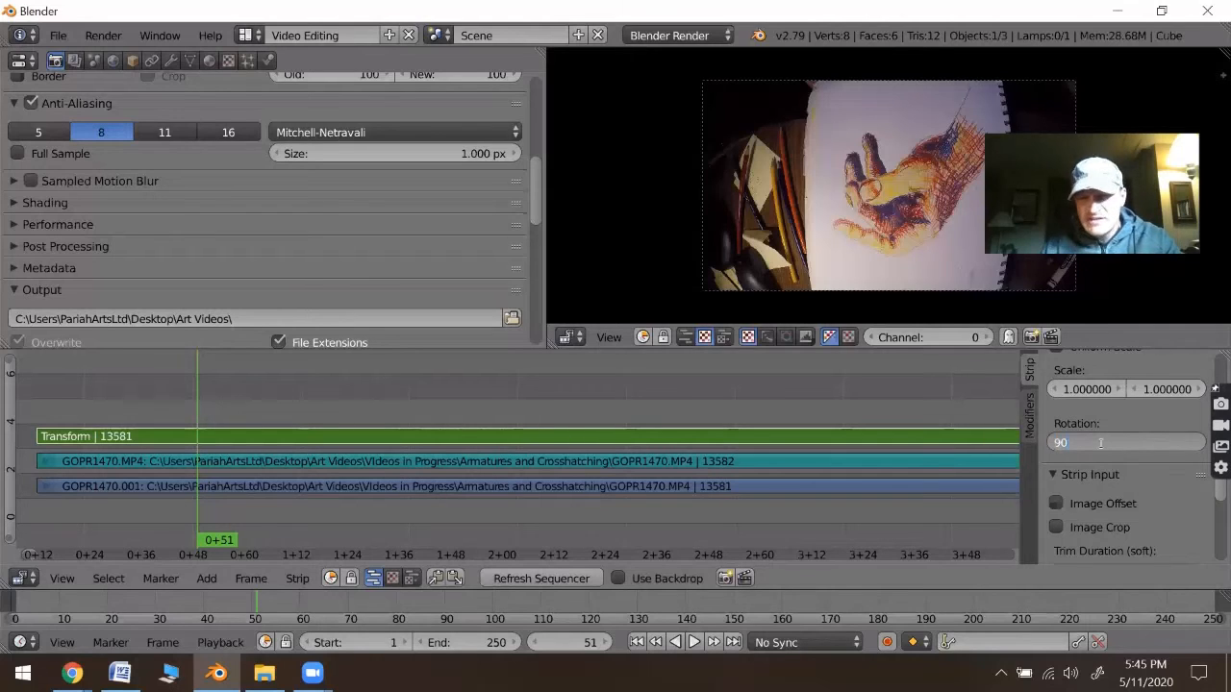
pyautogui.press('Return')
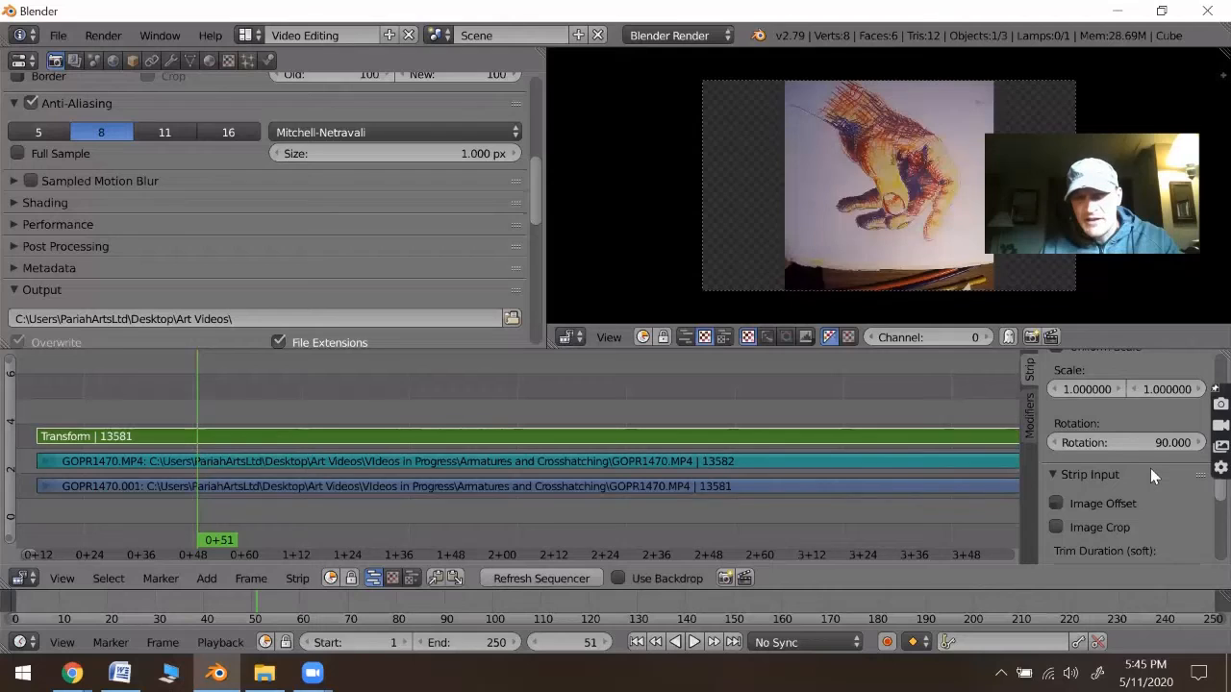
# - Set the Transform strip's rotation to 180 degrees
pyautogui.click(1133, 440)
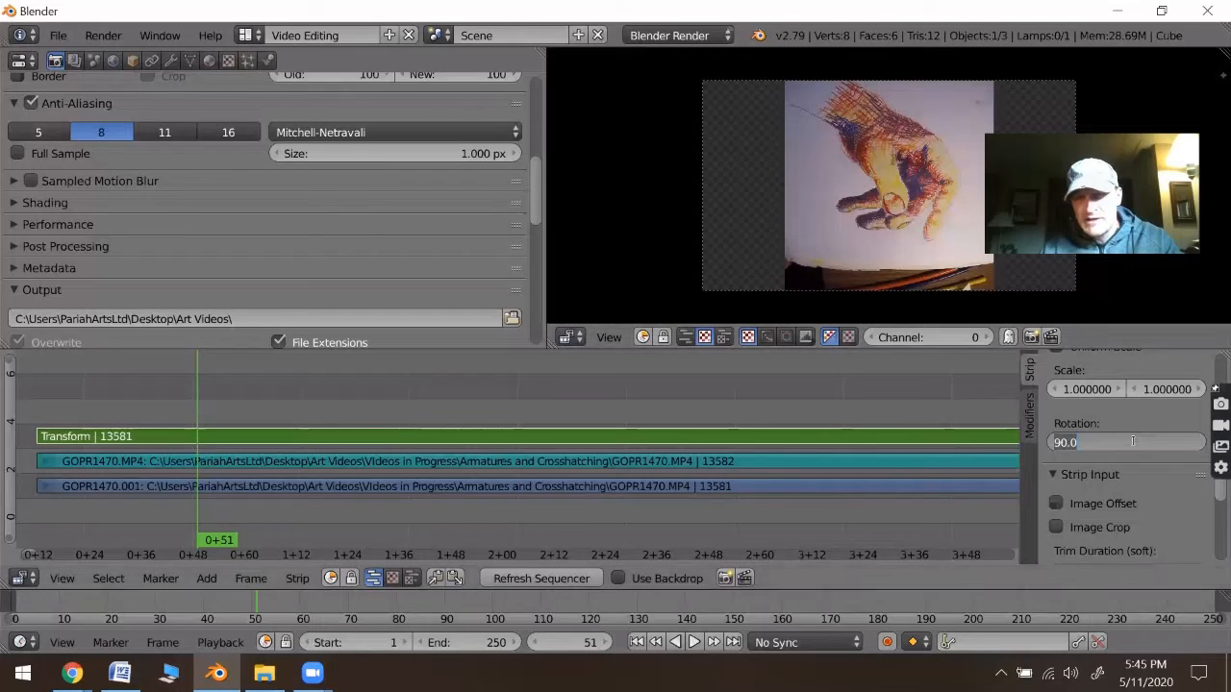
pyautogui.write('180')
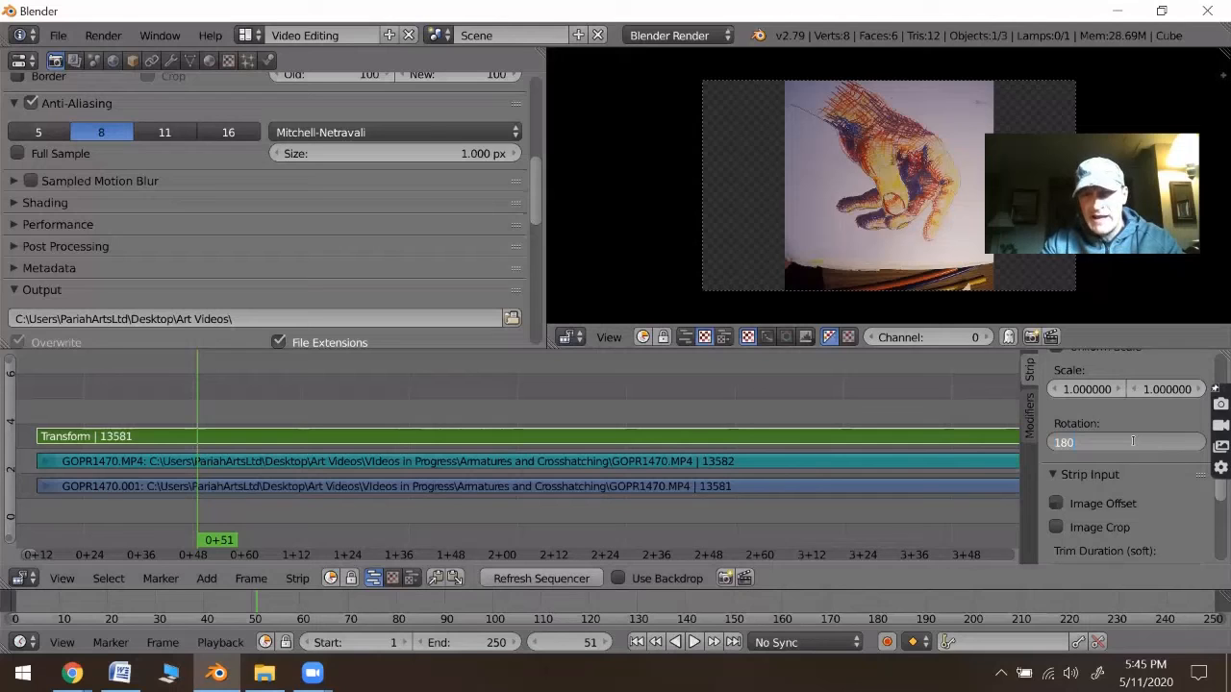
pyautogui.press('Return')
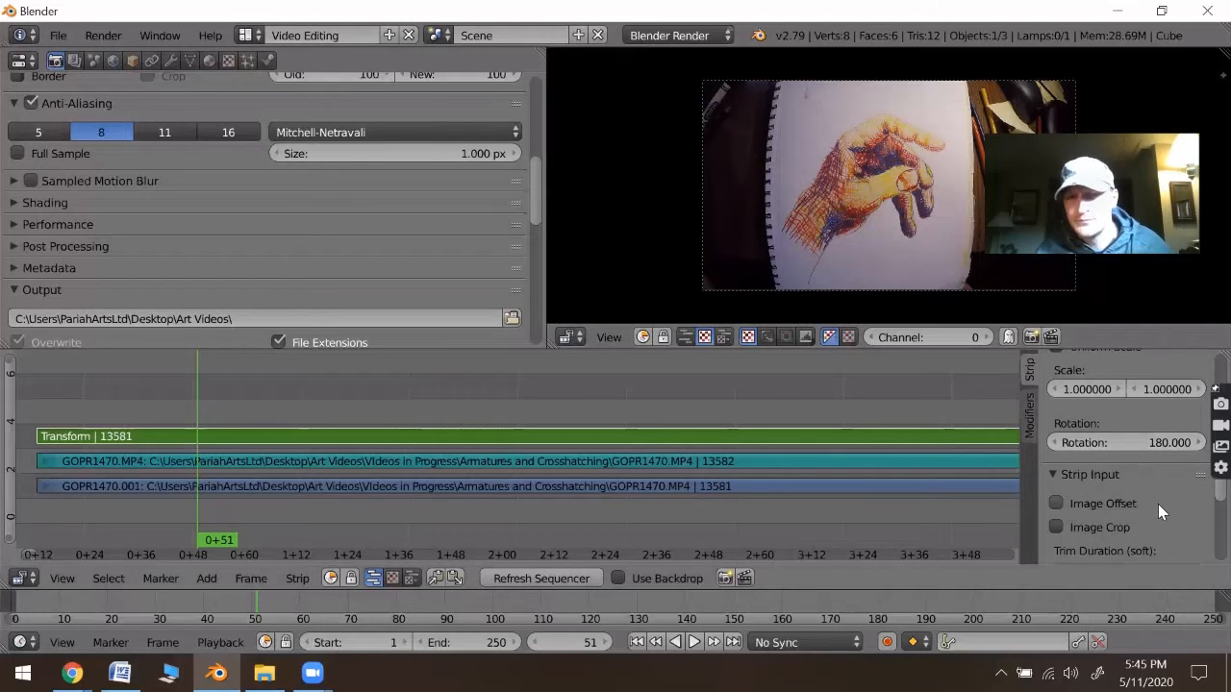
# - Delete the Transform strip and select the GOPR1470.001 movie strip
pyautogui.press('Delete')
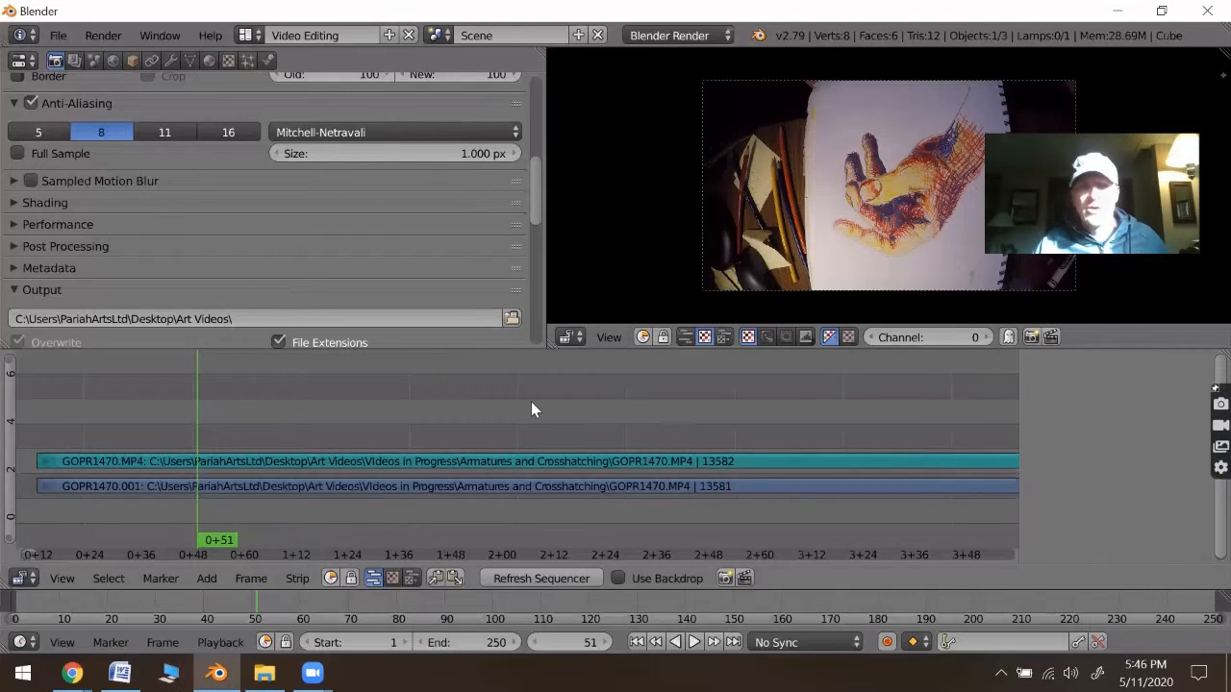
pyautogui.rightClick(381, 489)
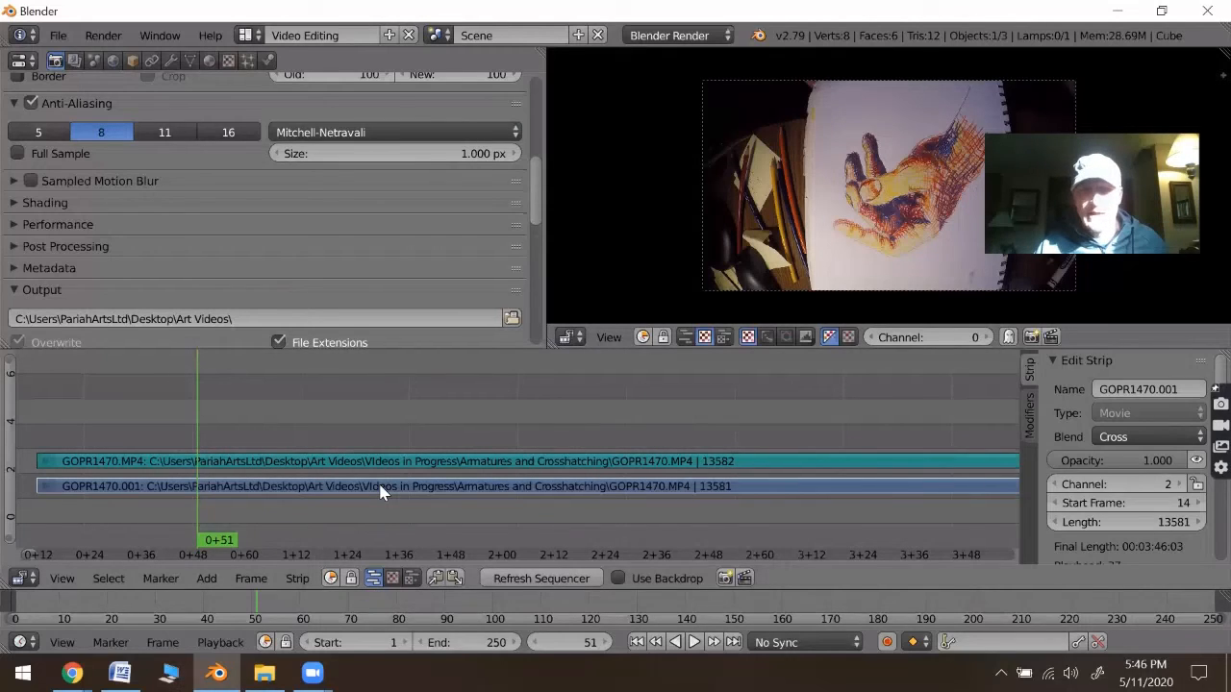
pyautogui.rightClick(380, 486)
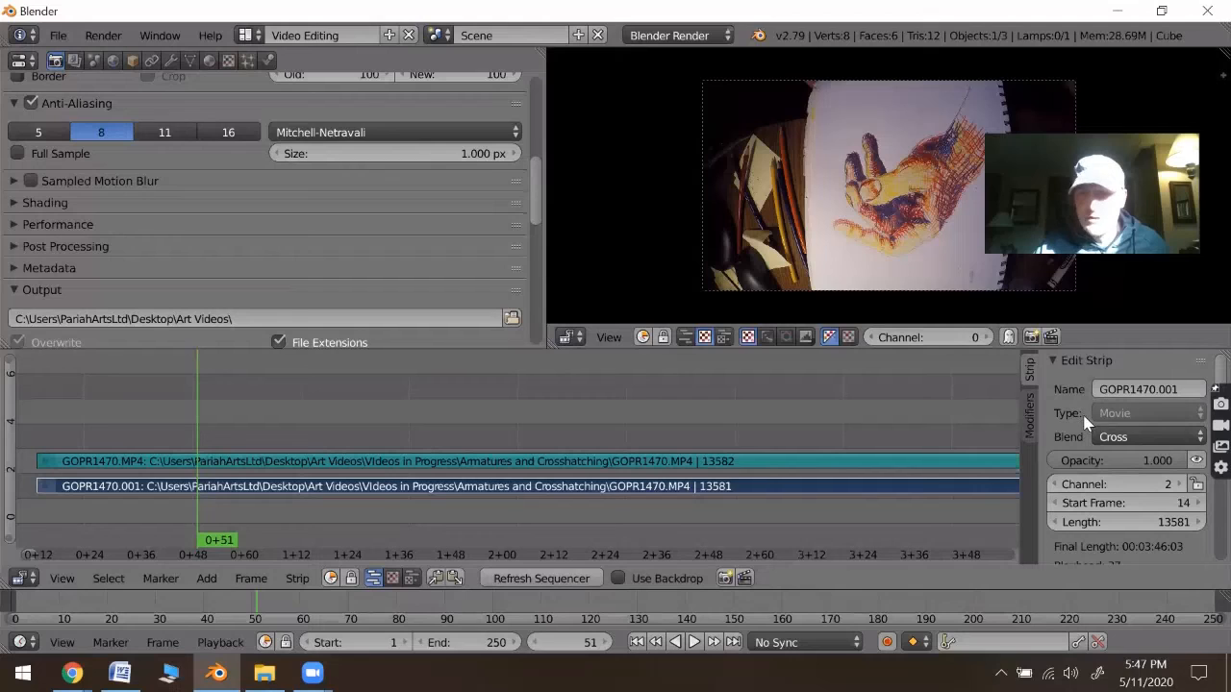
# - Mirror the GOPR1470.001 movie strip with the X Flip option of its video filter settings
pyautogui.scroll(-10, 1084, 421)
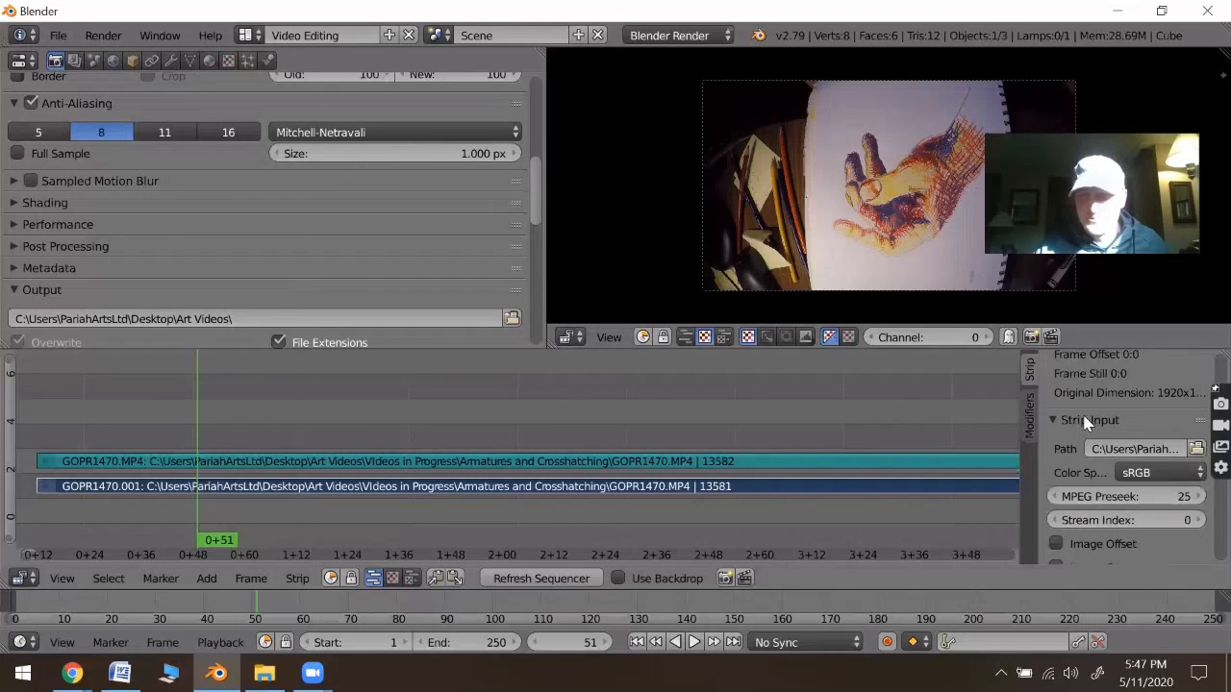
pyautogui.scroll(-6, 1085, 421)
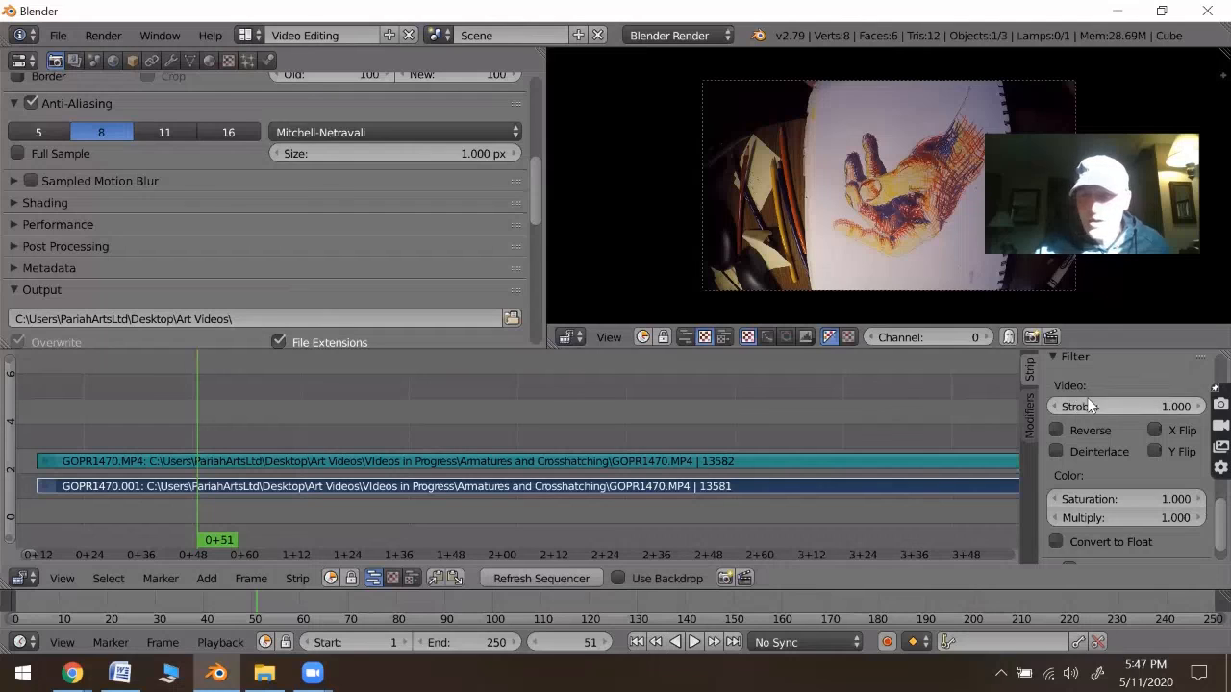
pyautogui.click(1141, 440)
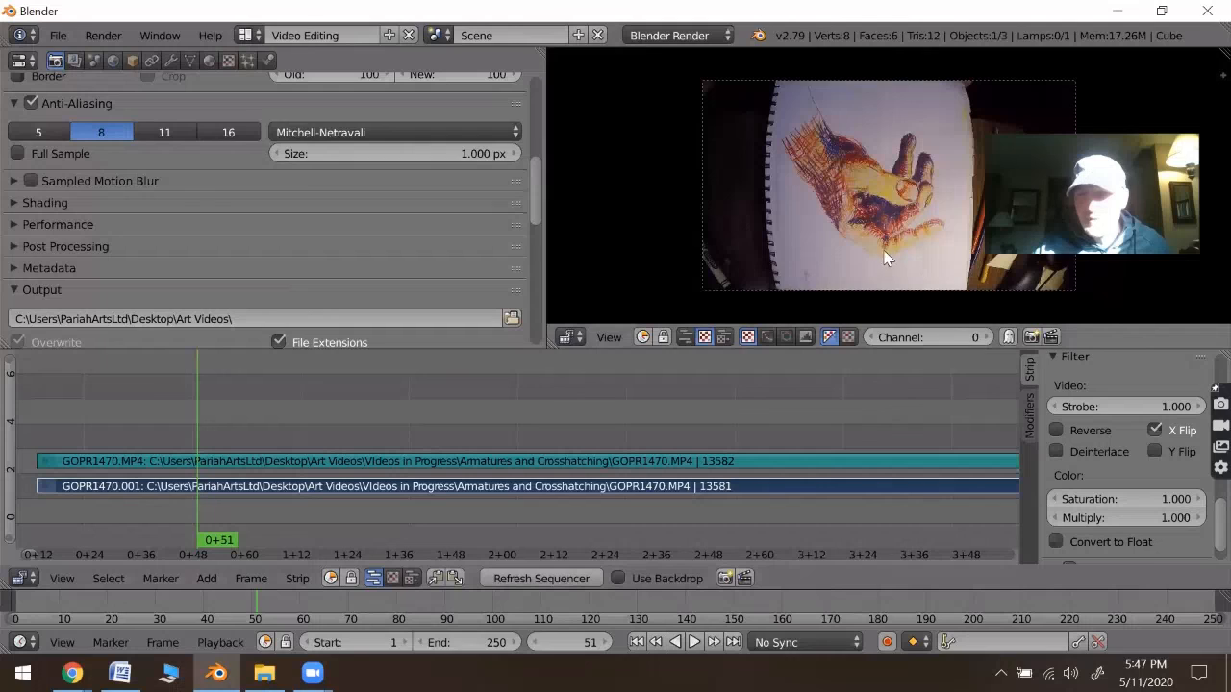
# - Turn off X Flip for the movie strip and enable Y Flip instead
pyautogui.click(1155, 430)
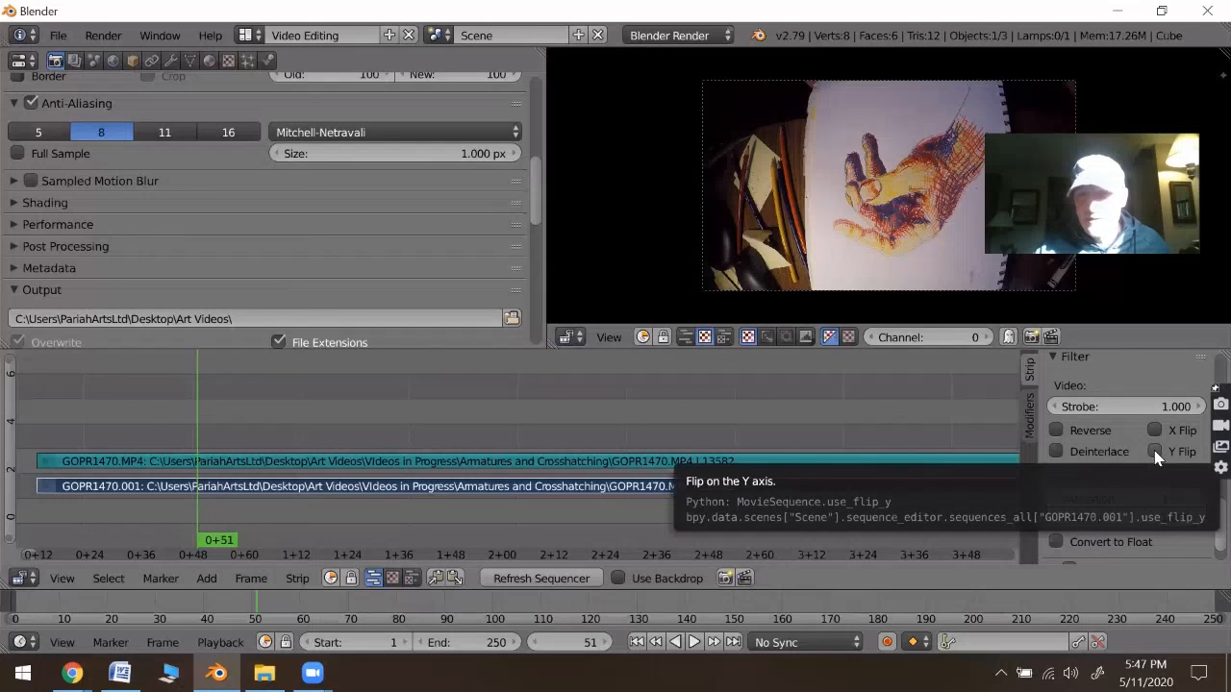
pyautogui.click(1153, 450)
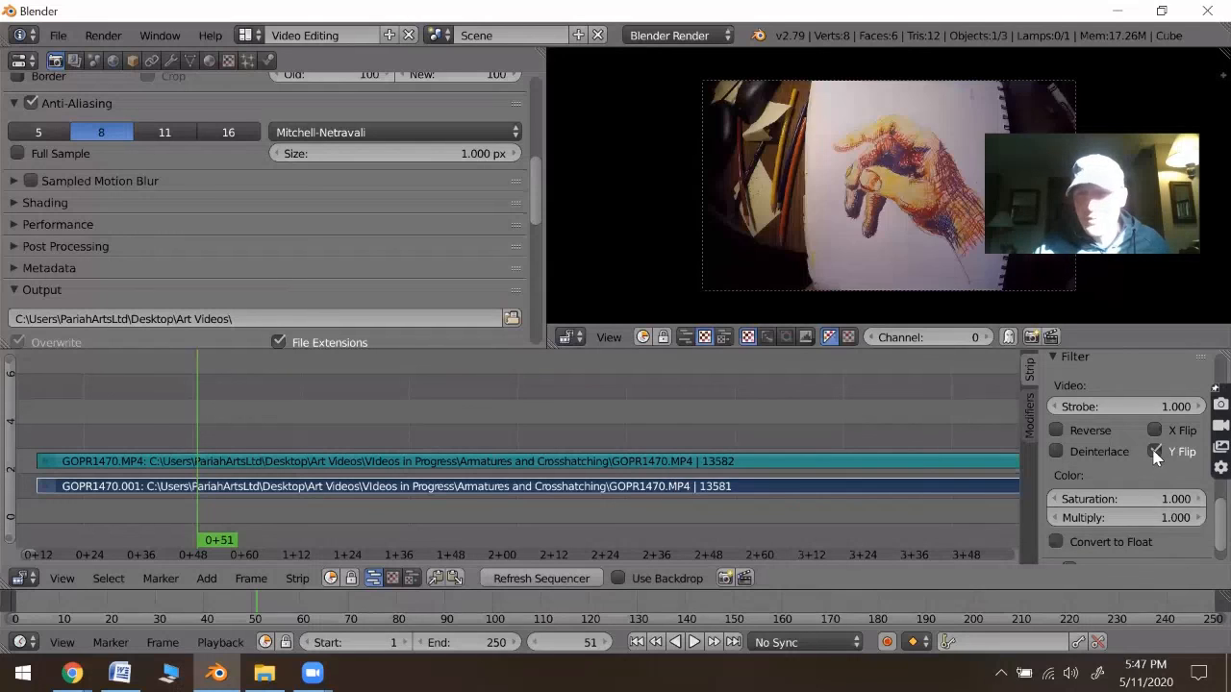